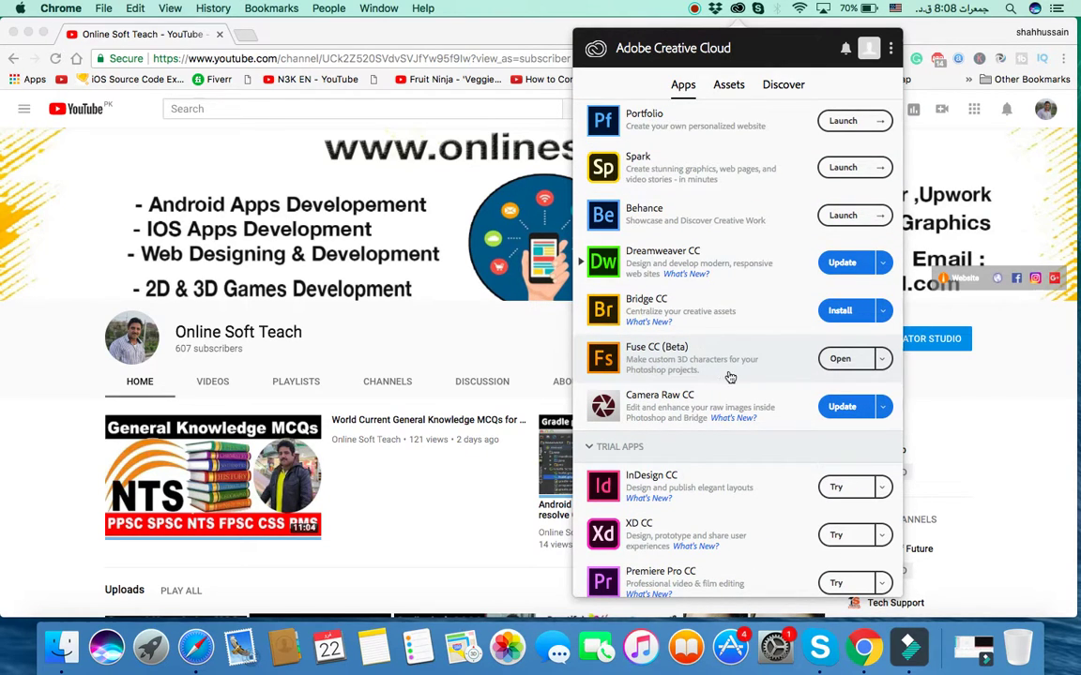
Dismiss the Creative Cloud app list, search the Mac for "fuse" and launch Adobe Fuse CC (Beta)
{"action": "left_click", "coordinate": [970, 367]}
{"action": "left_click", "coordinate": [1005, 9]}
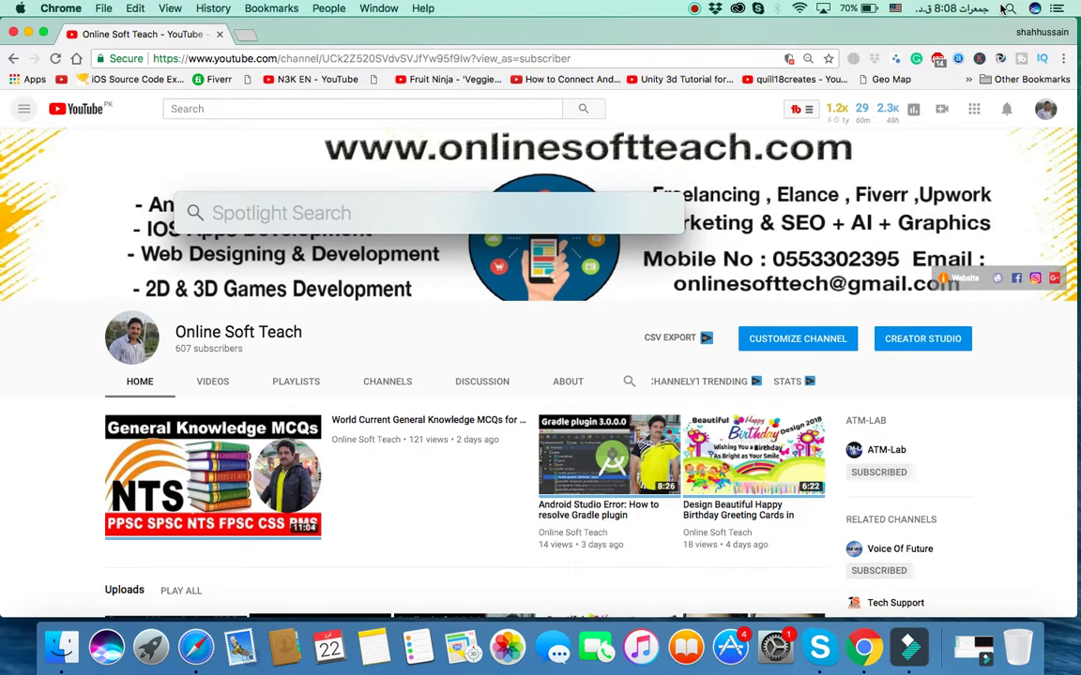
{"action": "type", "text": "fuse"}
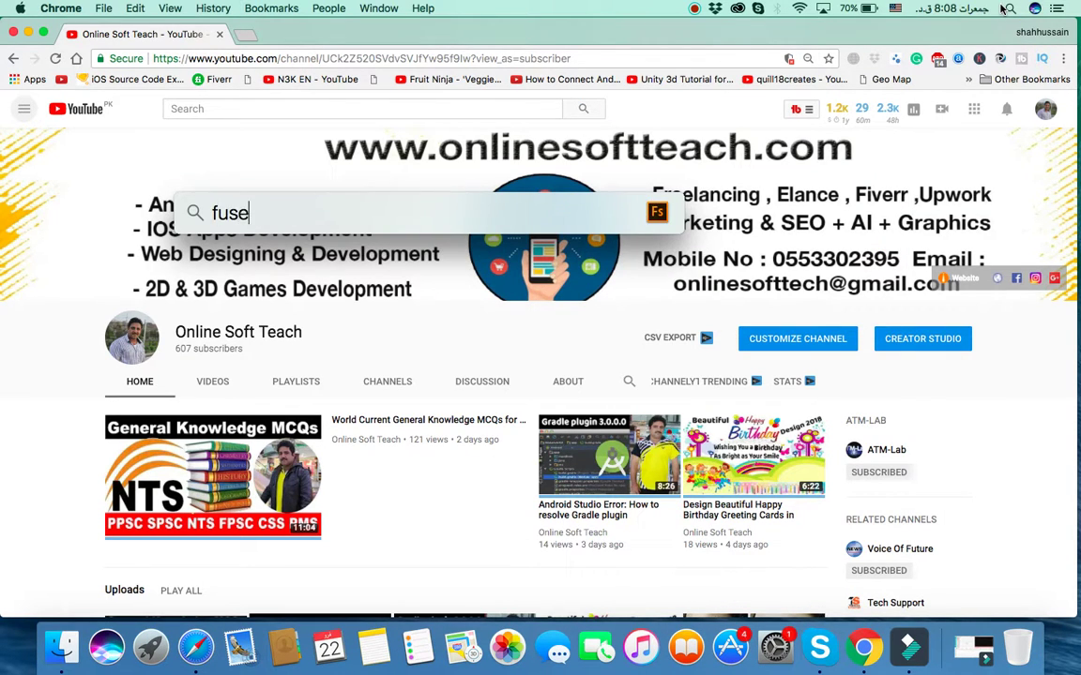
{"action": "key", "text": "Return"}
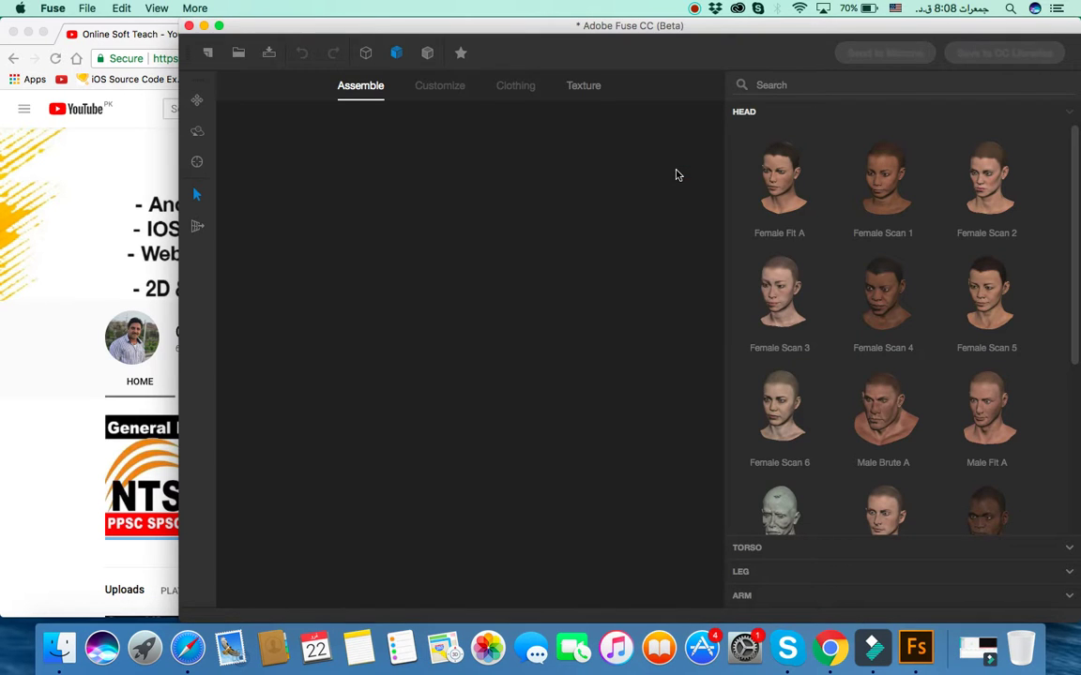
Move the Fuse window to Desktop 2 and stretch it to fill the full screen width
{"action": "key", "text": "ctrl+Up"}
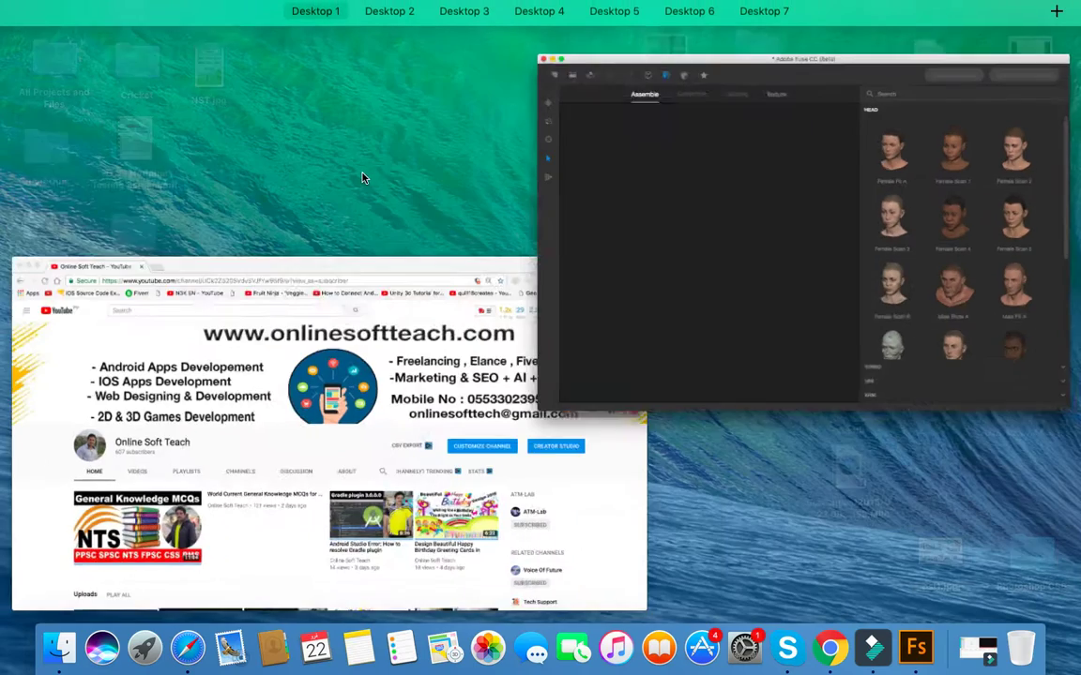
{"action": "left_click_drag", "start_coordinate": [668, 198], "coordinate": [273, 48]}
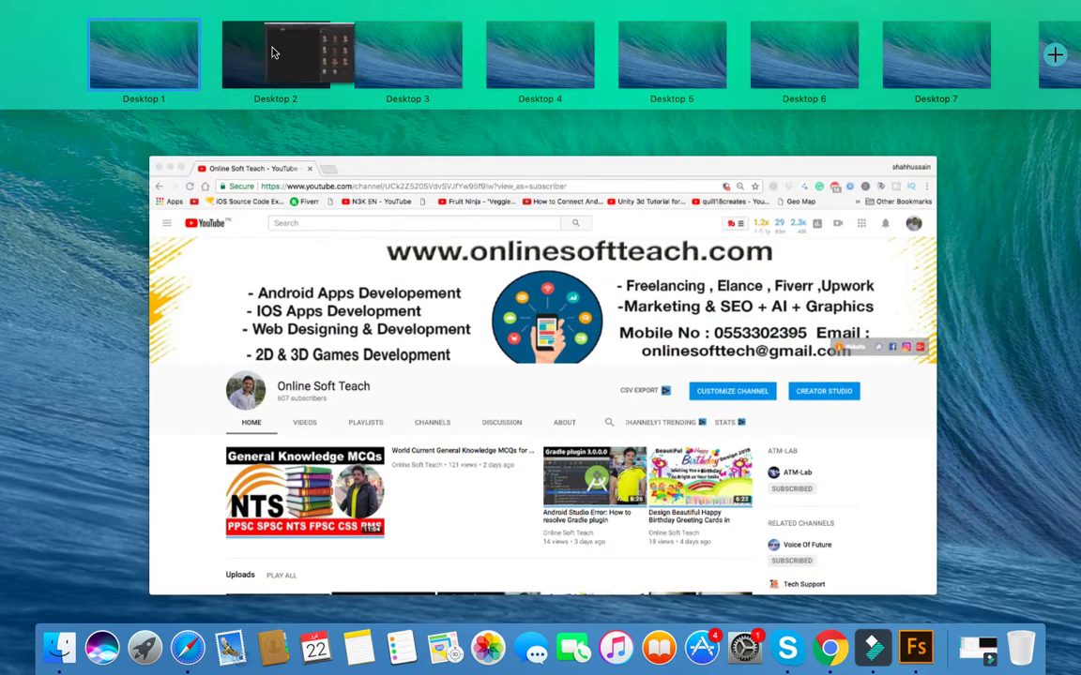
{"action": "left_click", "coordinate": [291, 48]}
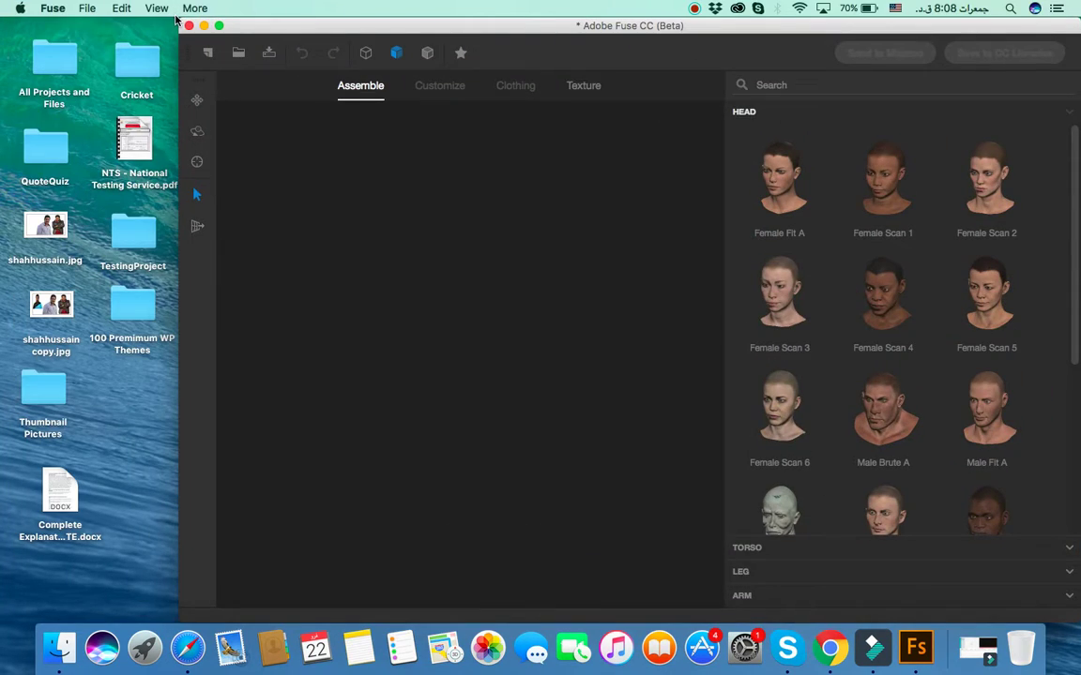
{"action": "left_click_drag", "start_coordinate": [161, 21], "coordinate": [8, 23]}
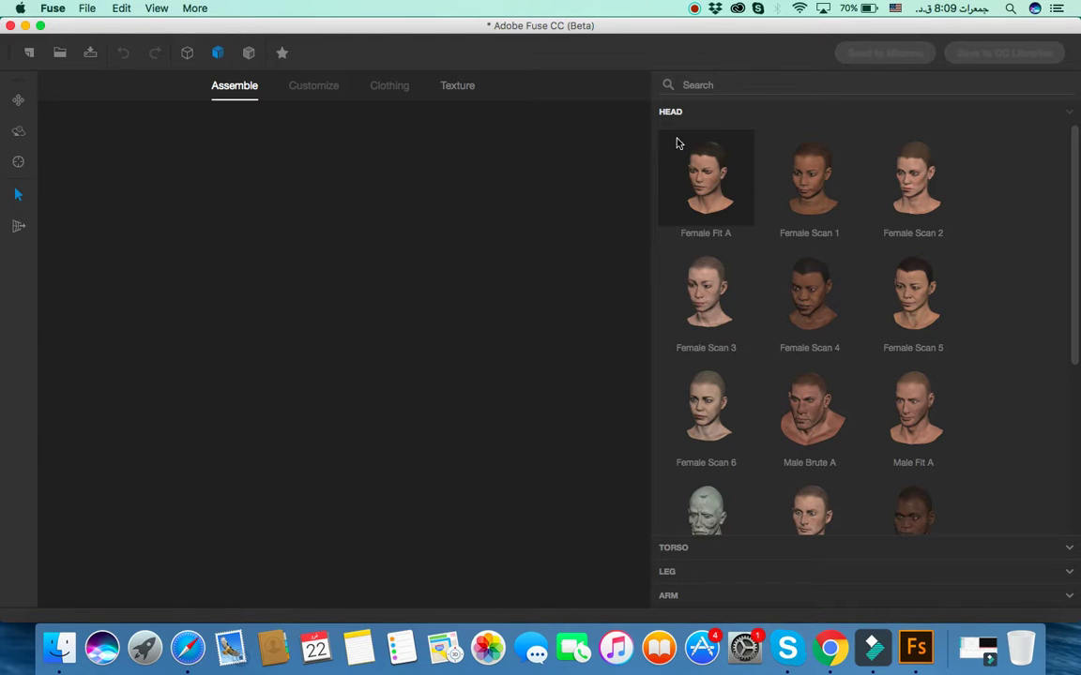
Assemble a full body from the Female Fit A head, torso and arms plus legs, and swap the torso for a bare-chested male one
{"action": "left_click", "coordinate": [715, 188]}
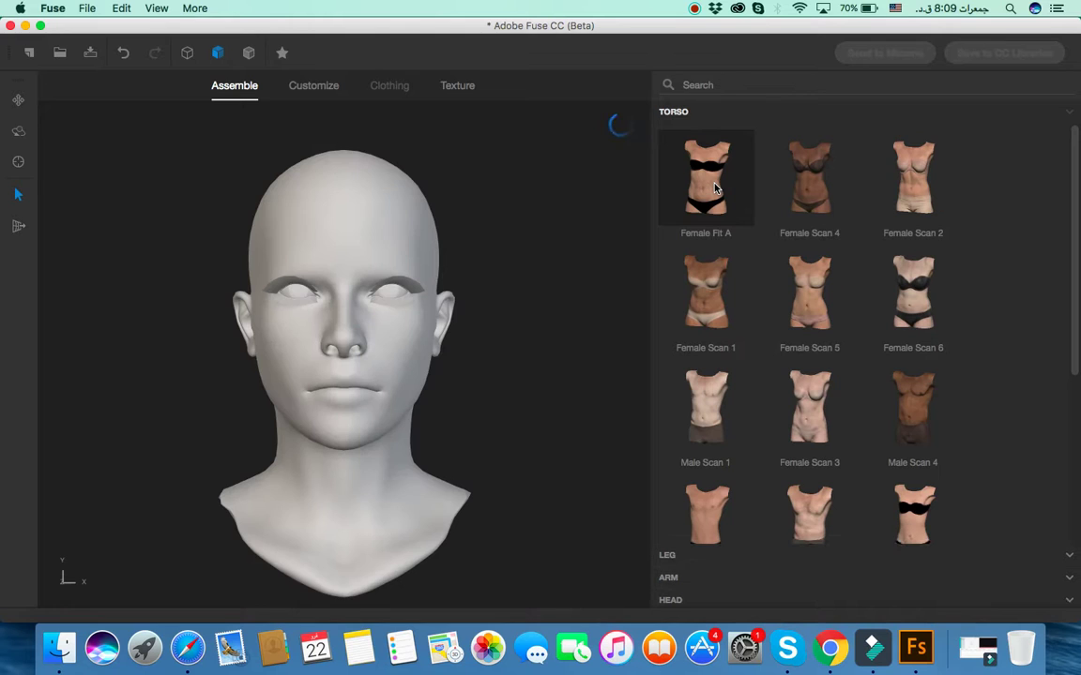
{"action": "left_click", "coordinate": [87, 8]}
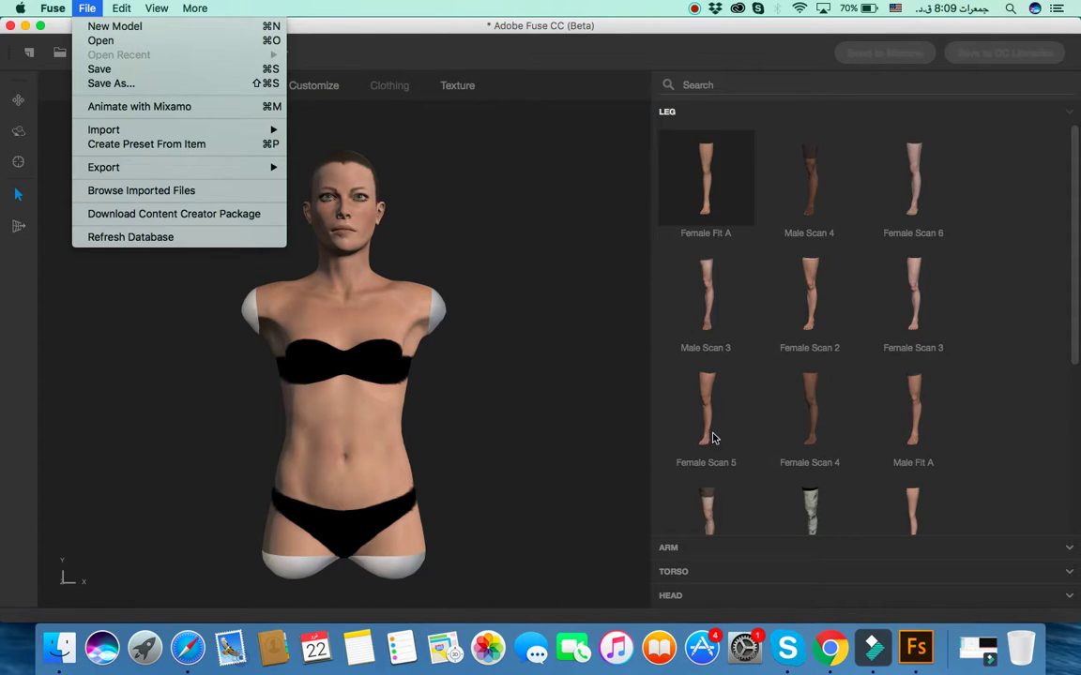
{"action": "left_click", "coordinate": [682, 545]}
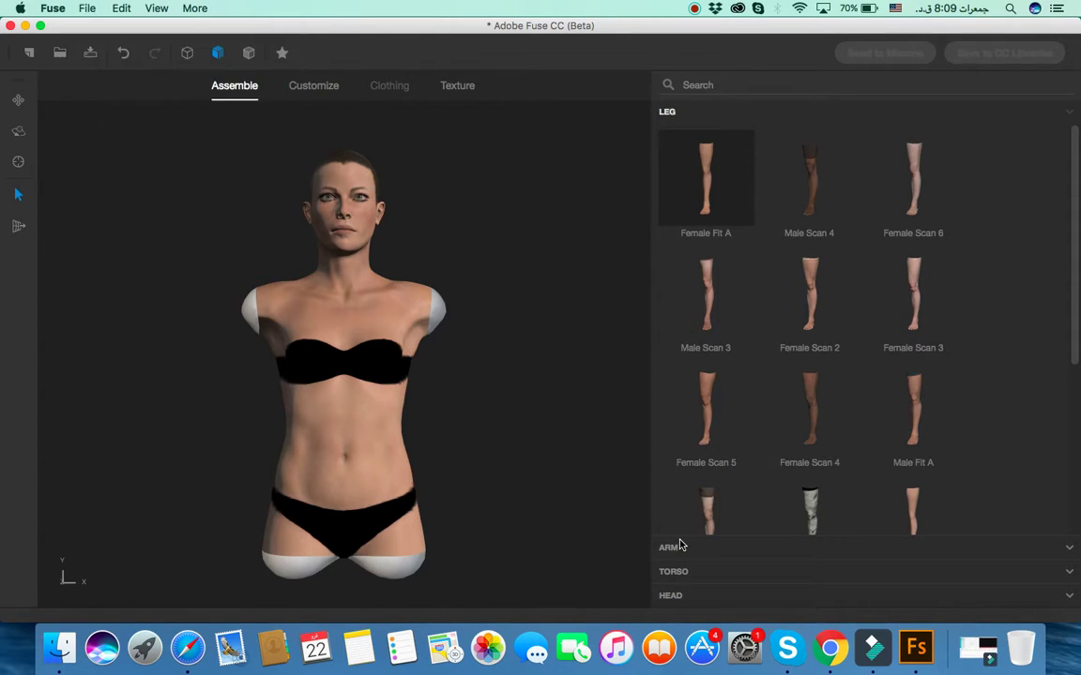
{"action": "left_click", "coordinate": [680, 547]}
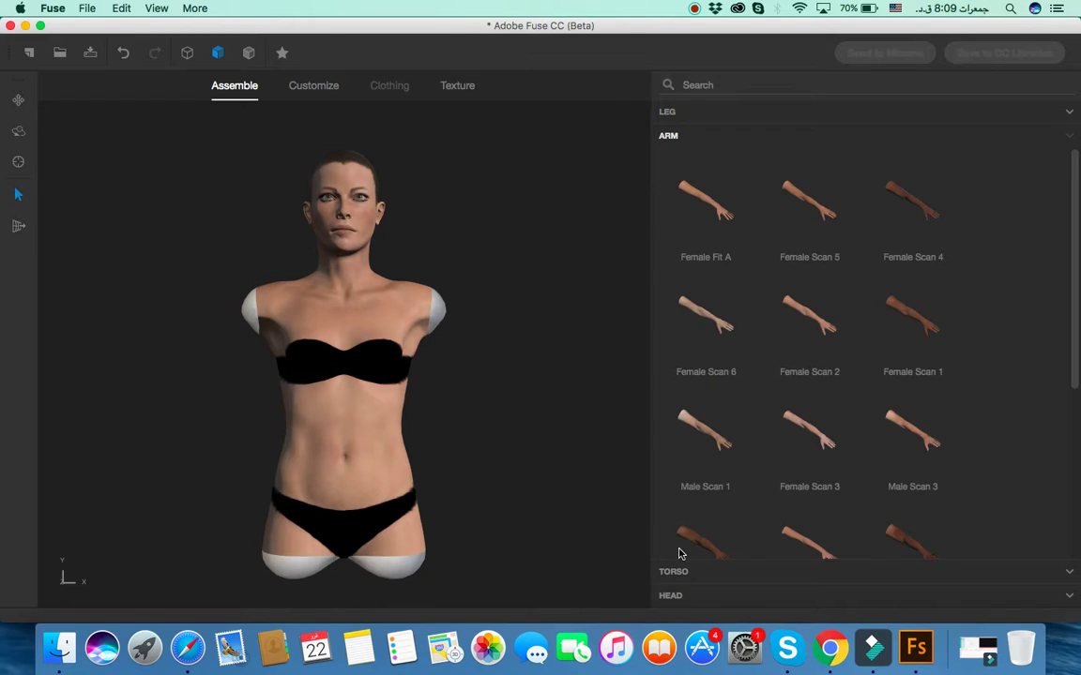
{"action": "left_click", "coordinate": [713, 208]}
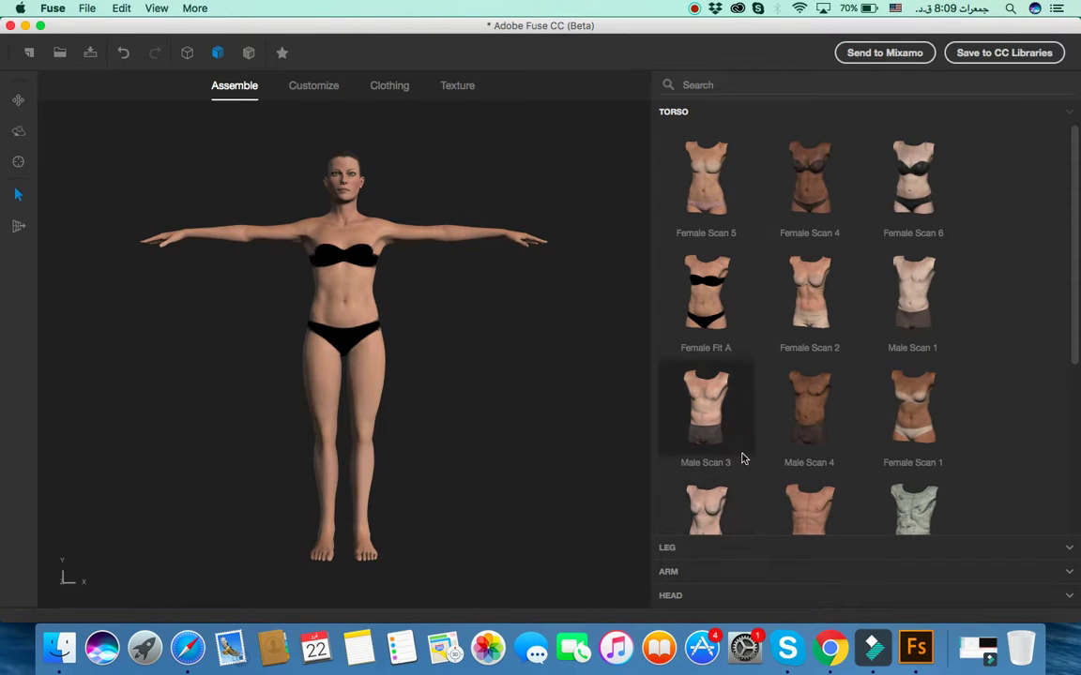
{"action": "left_click", "coordinate": [819, 514]}
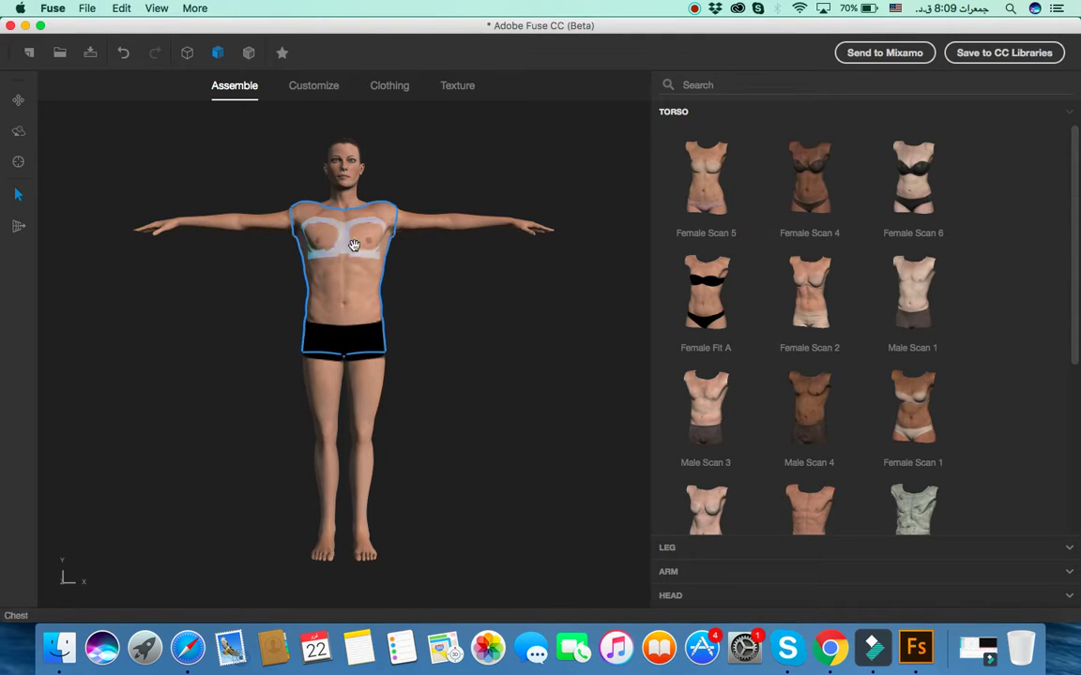
{"action": "left_click_drag", "start_coordinate": [463, 266], "coordinate": [440, 322]}
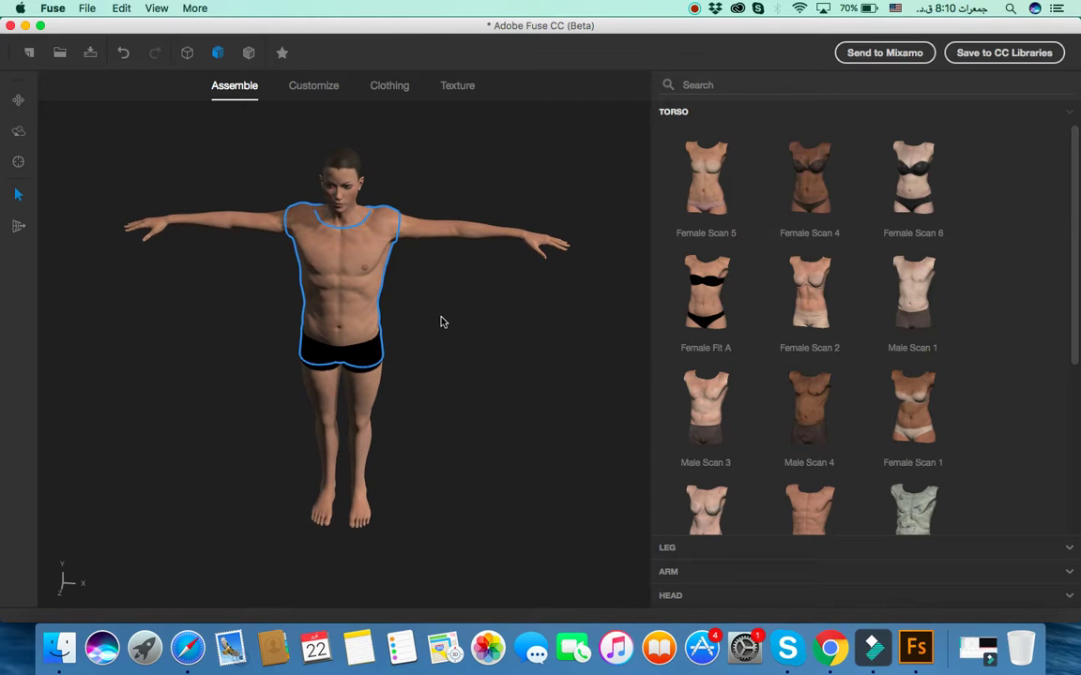
Dress the character in the Blazer Closed With Dress Shirt, the Belted Straight Pant and a pair of brown shoes
{"action": "left_click", "coordinate": [383, 90]}
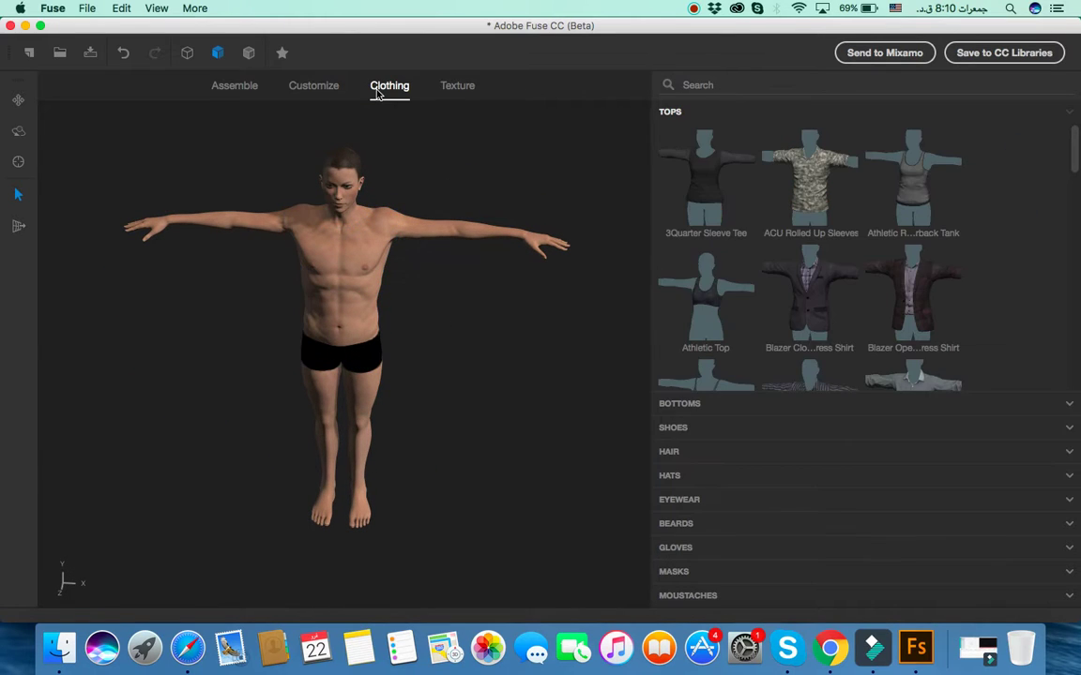
{"action": "left_click", "coordinate": [803, 303]}
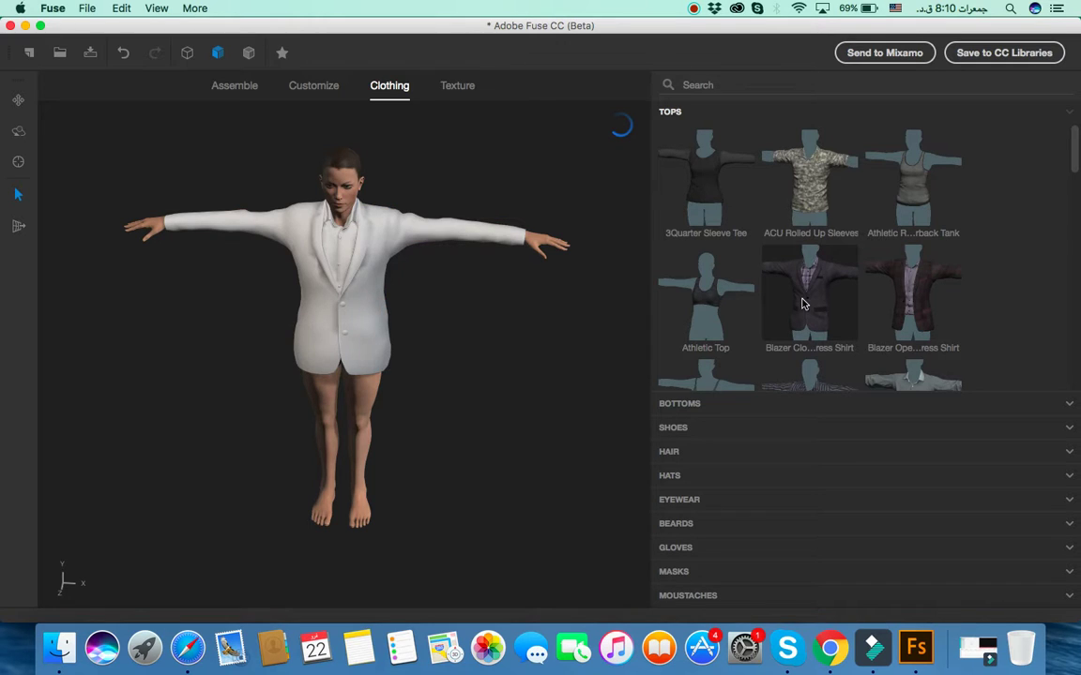
{"action": "left_click", "coordinate": [705, 404]}
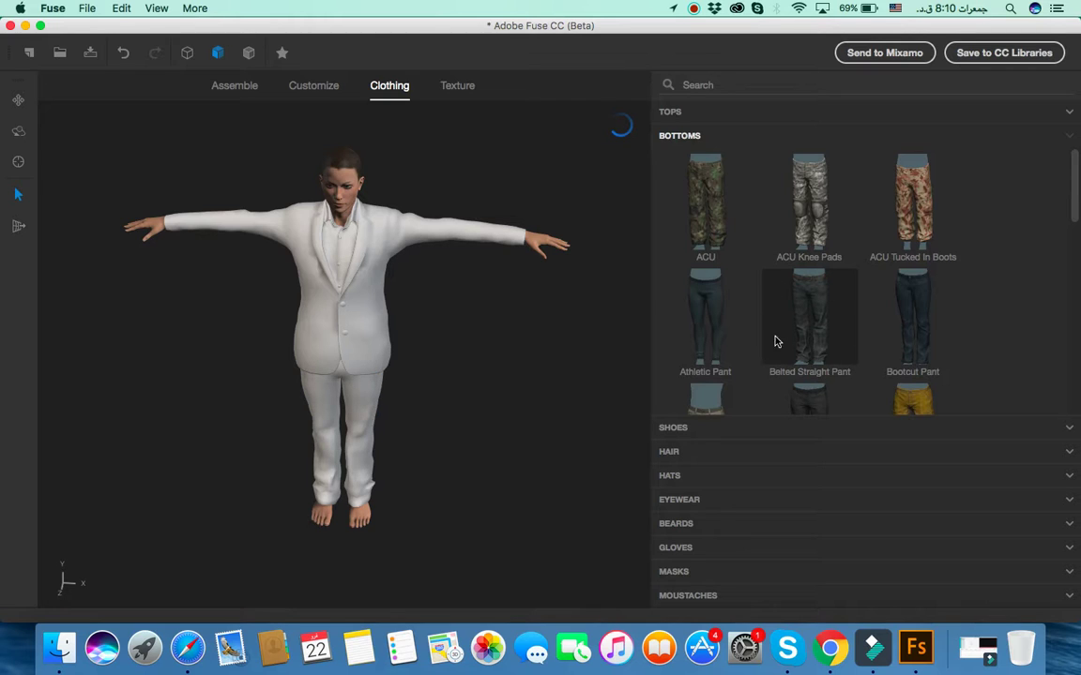
{"action": "left_click", "coordinate": [690, 429]}
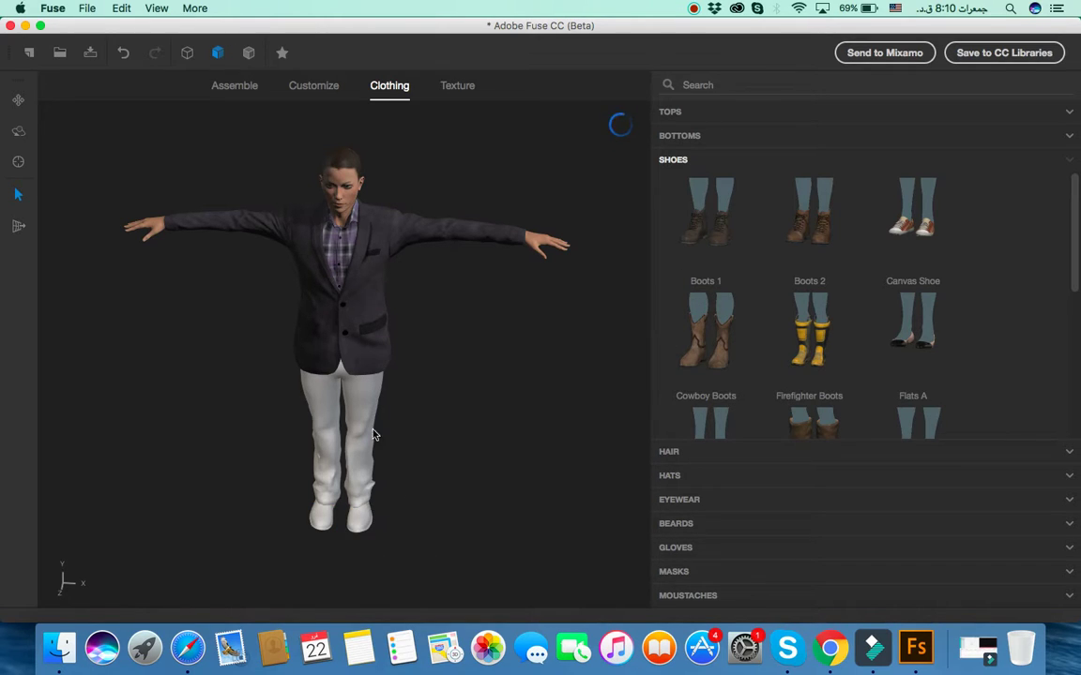
Give the character a short swept hairstyle and put the camouflage combat helmet on its head
{"action": "left_click", "coordinate": [682, 458]}
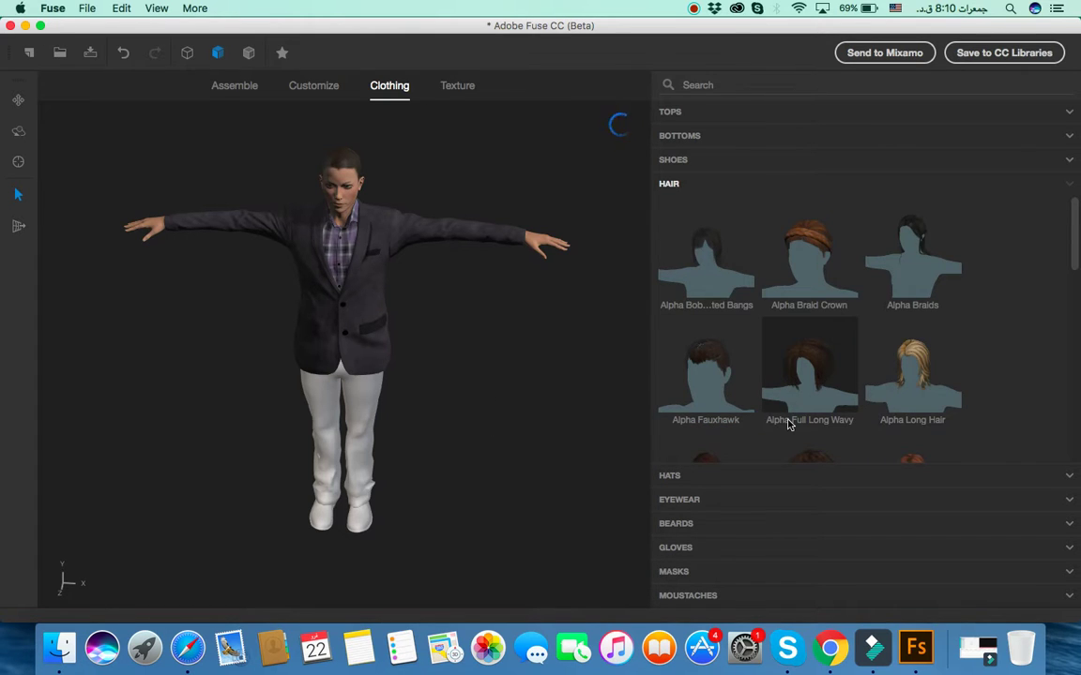
{"action": "scroll", "coordinate": [751, 424], "scroll_direction": "down", "scroll_amount": 2}
{"action": "scroll", "coordinate": [793, 394], "scroll_direction": "down", "scroll_amount": 4}
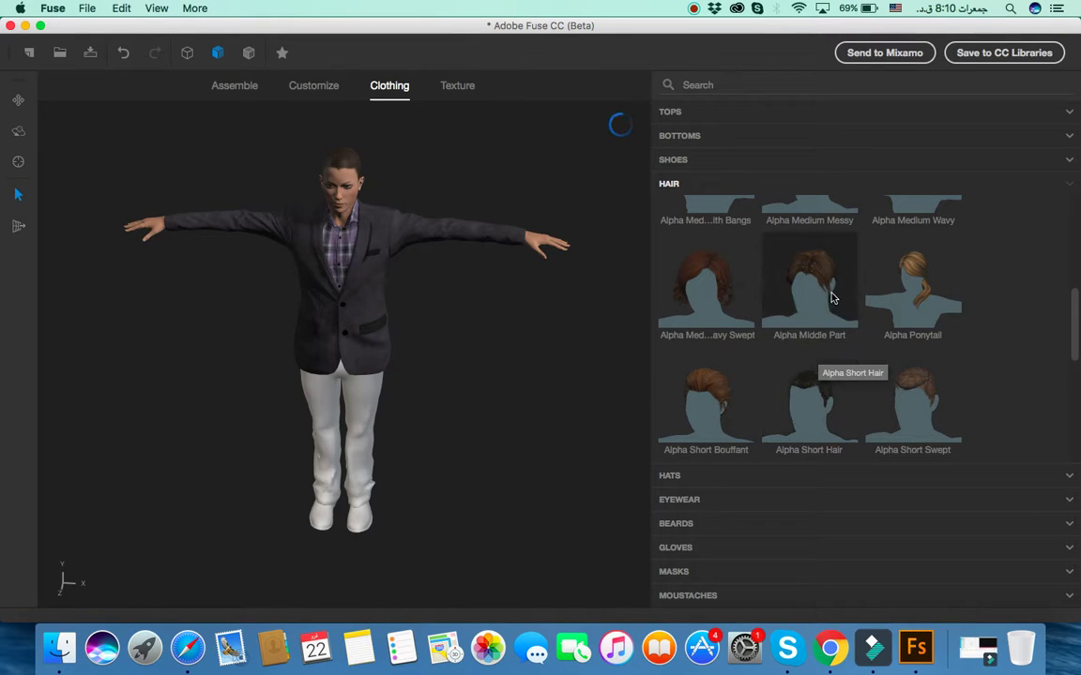
{"action": "scroll", "coordinate": [870, 359], "scroll_direction": "down", "scroll_amount": 2}
{"action": "scroll", "coordinate": [870, 359], "scroll_direction": "down", "scroll_amount": 4}
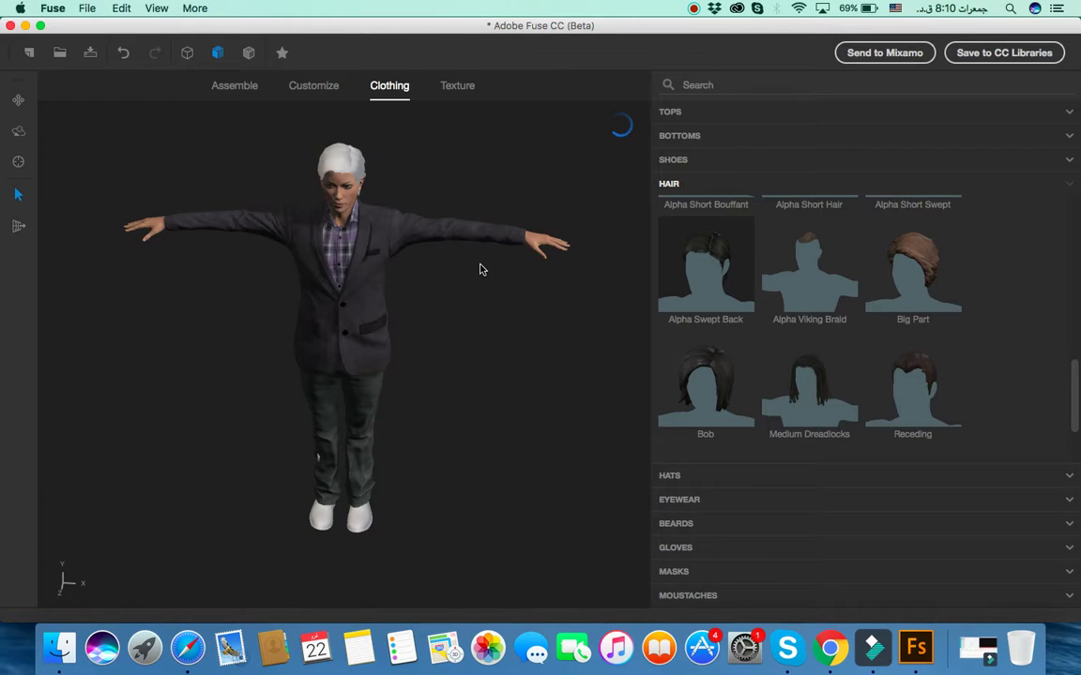
{"action": "left_click_drag", "start_coordinate": [410, 258], "coordinate": [349, 239]}
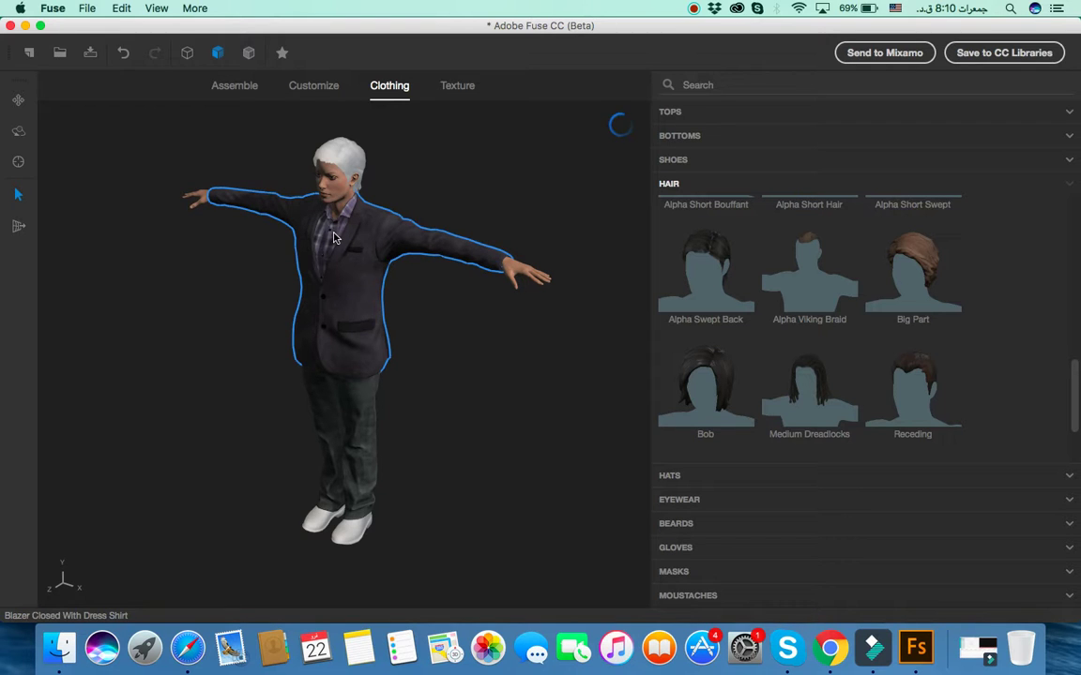
{"action": "left_click_drag", "start_coordinate": [464, 343], "coordinate": [408, 361]}
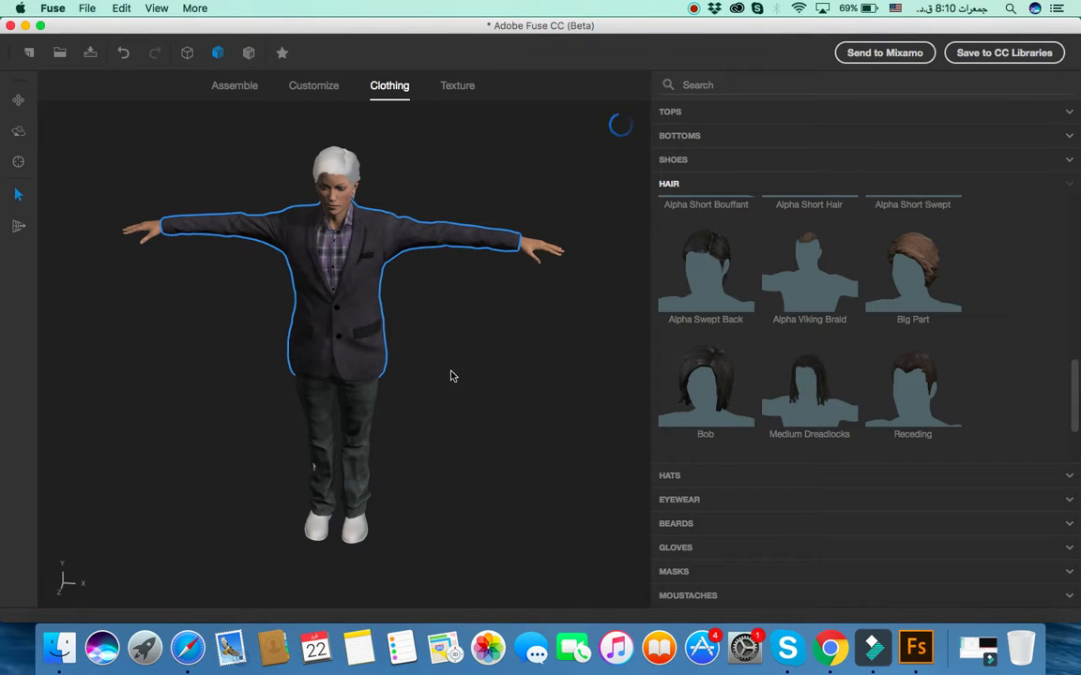
{"action": "left_click", "coordinate": [695, 478]}
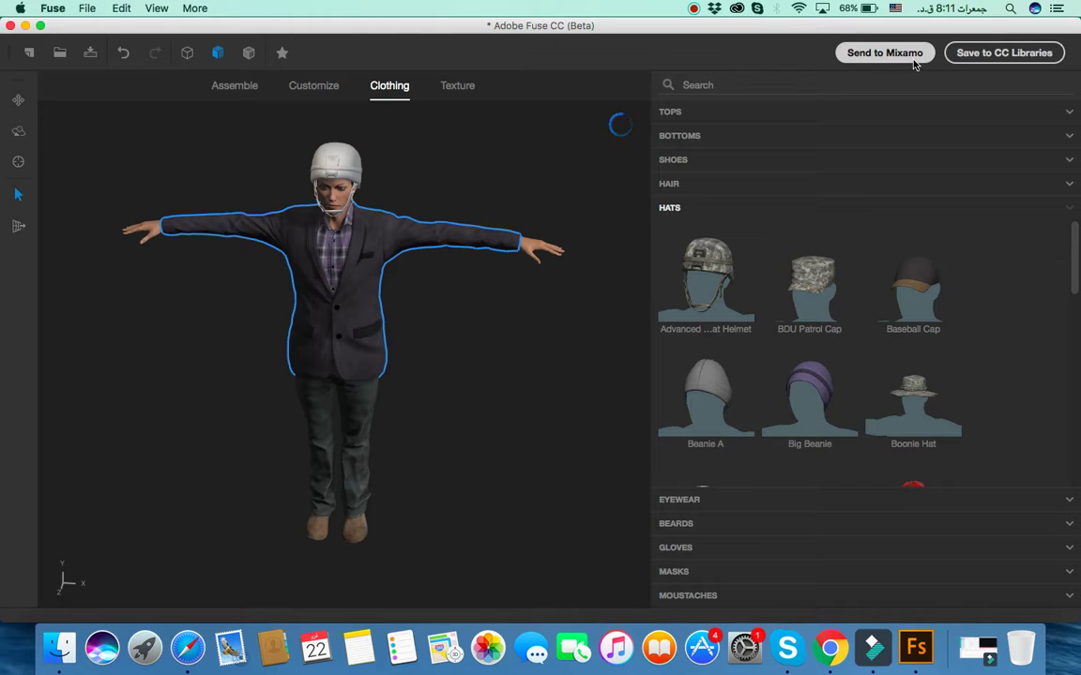
Upload the character to Mixamo under the name FuseModel and open Mixamo's animation library in the browser
{"action": "left_click", "coordinate": [885, 52]}
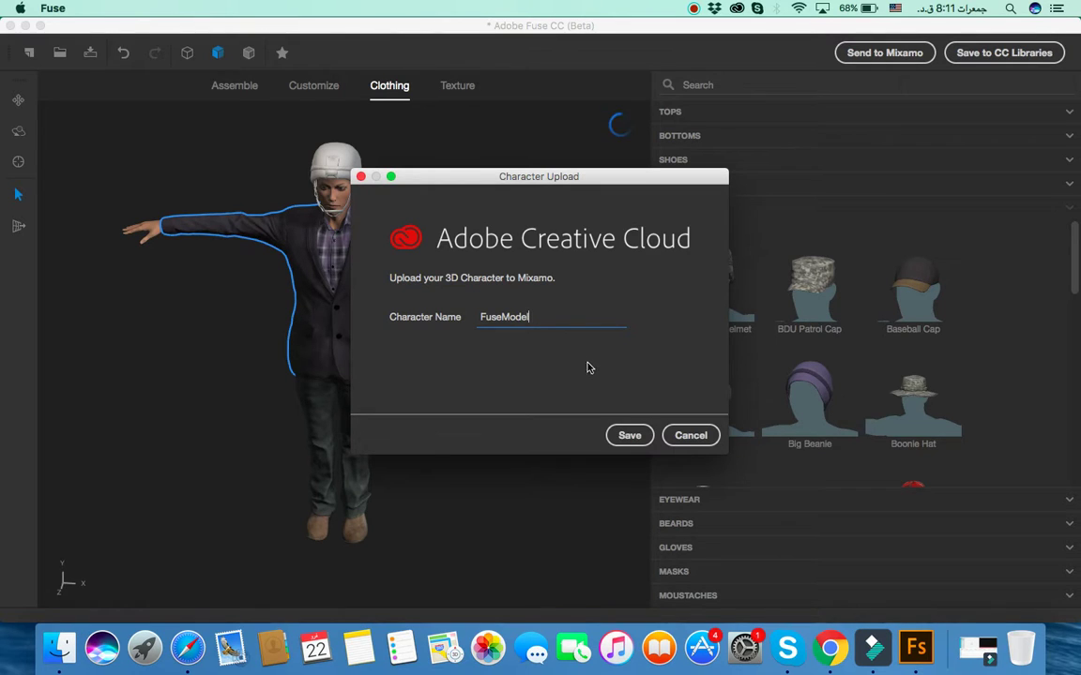
{"action": "left_click", "coordinate": [629, 435]}
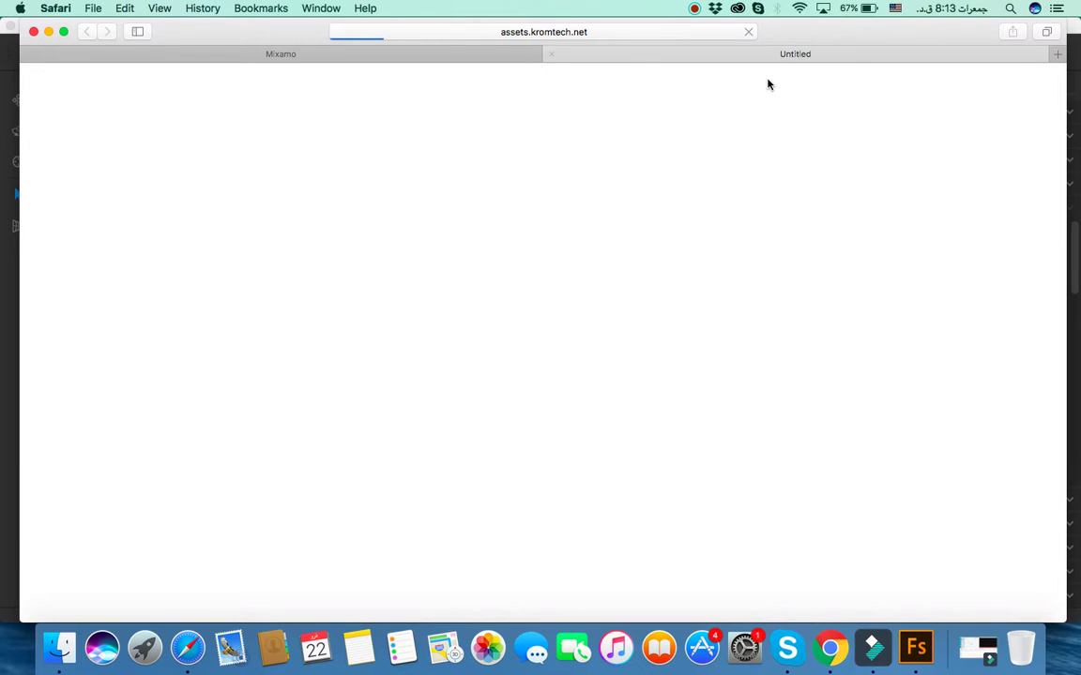
{"action": "left_click", "coordinate": [552, 55]}
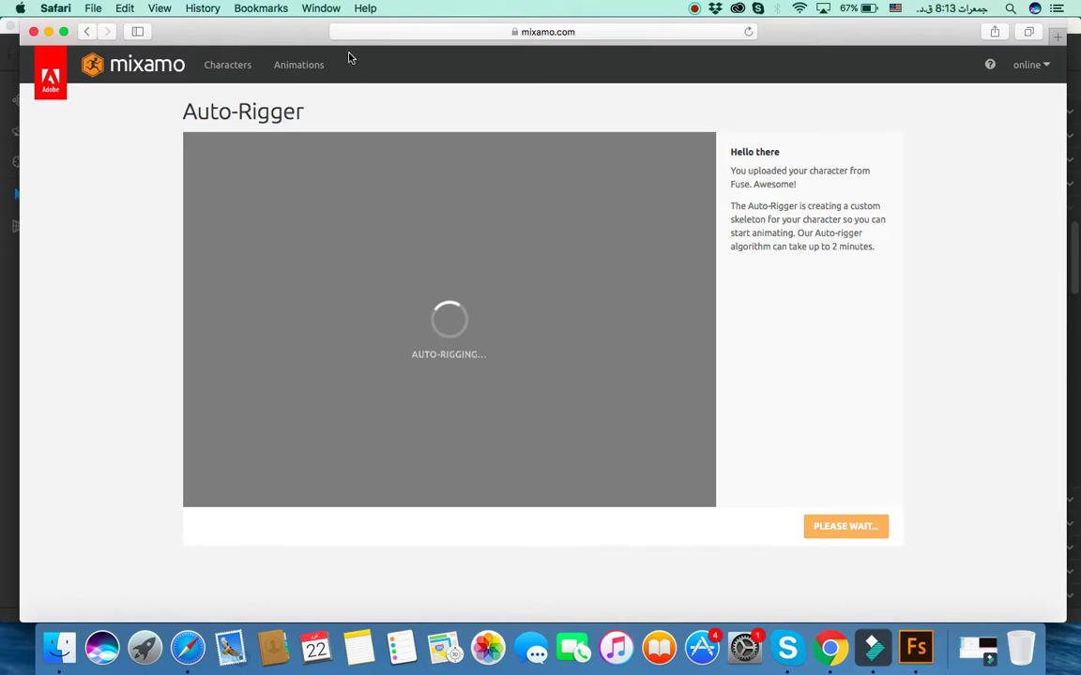
{"action": "left_click", "coordinate": [300, 65]}
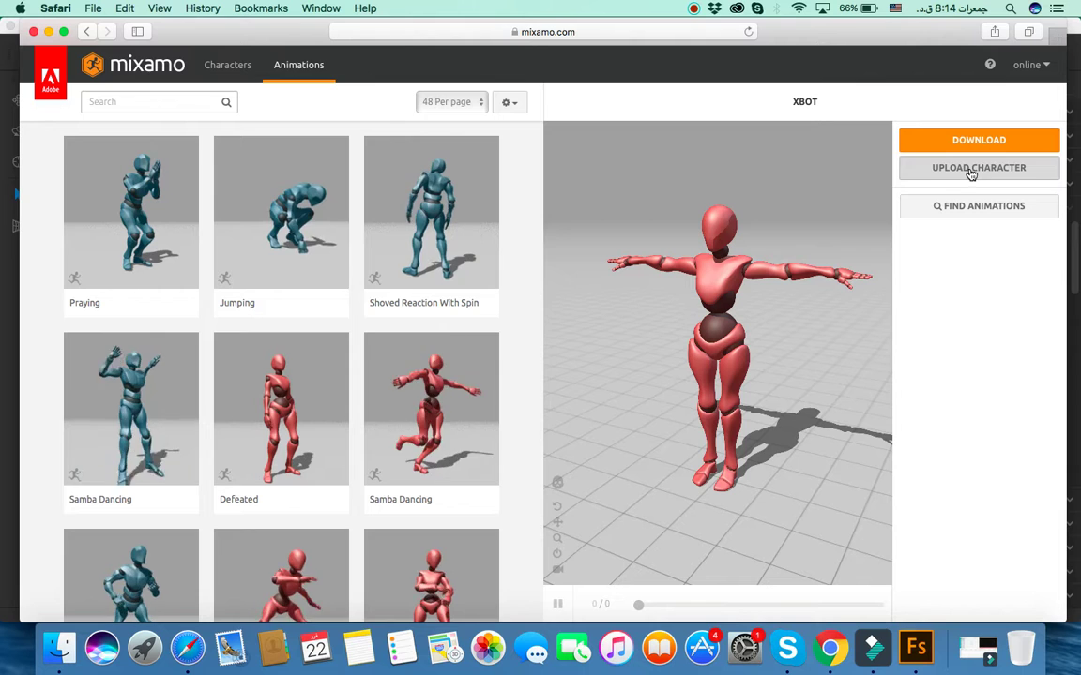
Switch back to Adobe Fuse and save the model as "ss" in the iCloud Desktop folder
{"action": "left_click", "coordinate": [916, 647]}
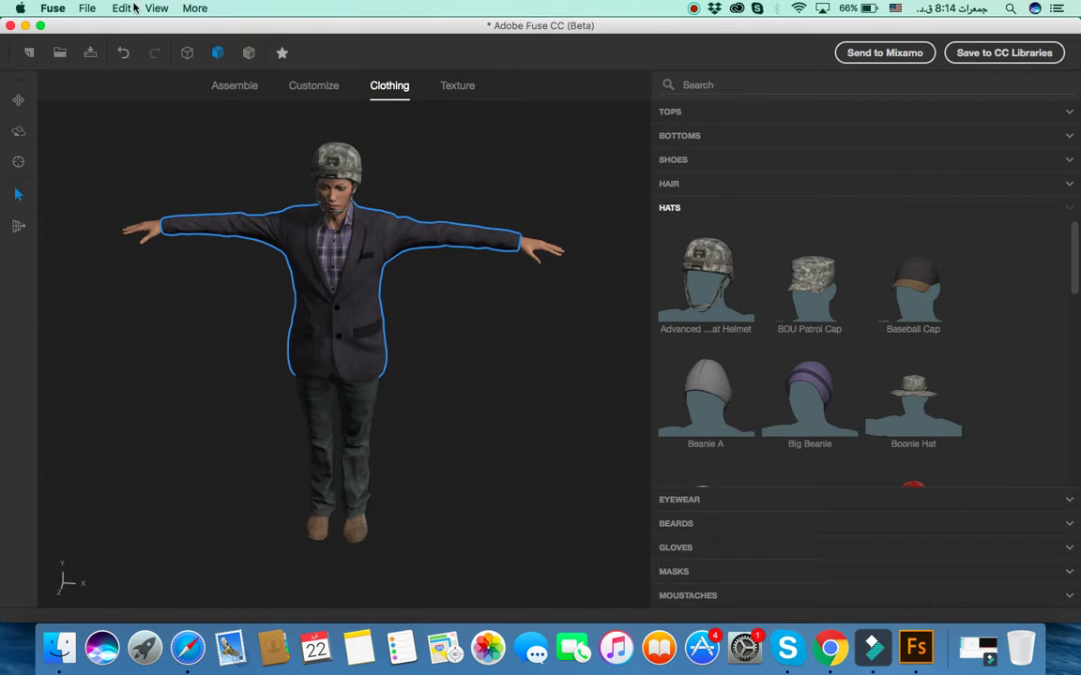
{"action": "left_click", "coordinate": [86, 8]}
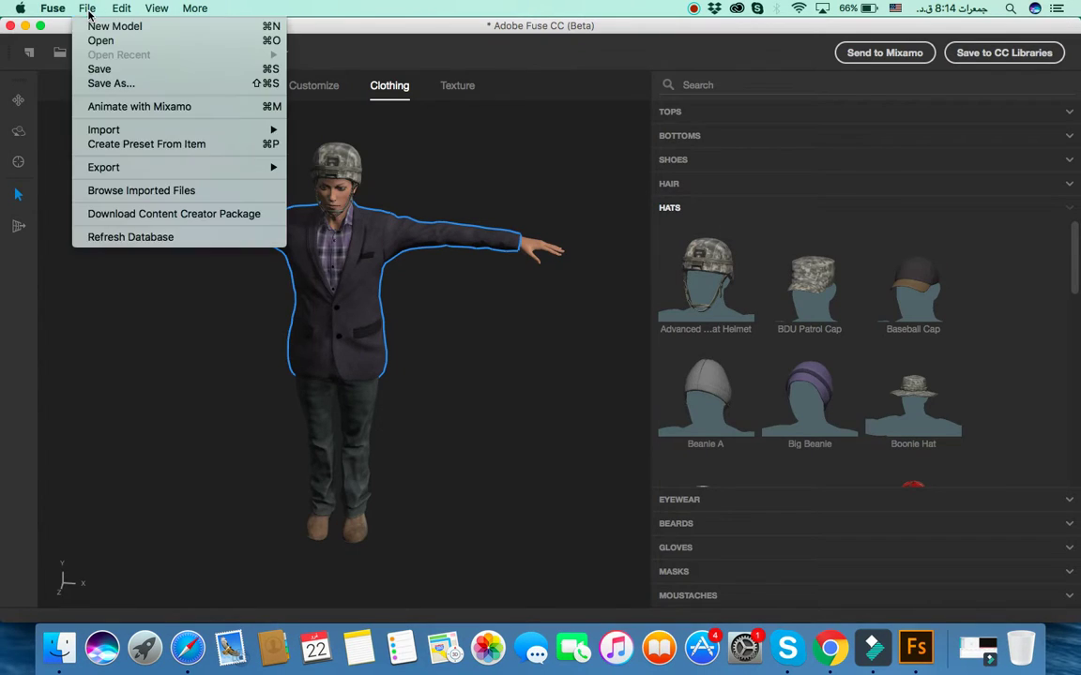
{"action": "left_click", "coordinate": [101, 70]}
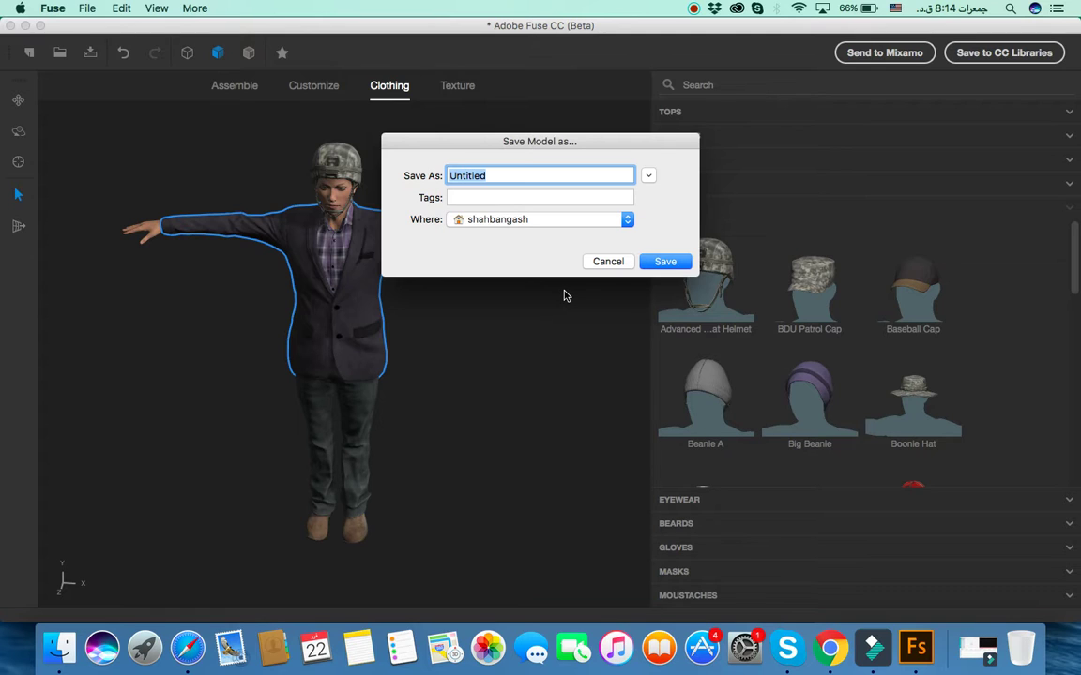
{"action": "type", "text": "ss"}
{"action": "left_click", "coordinate": [569, 223]}
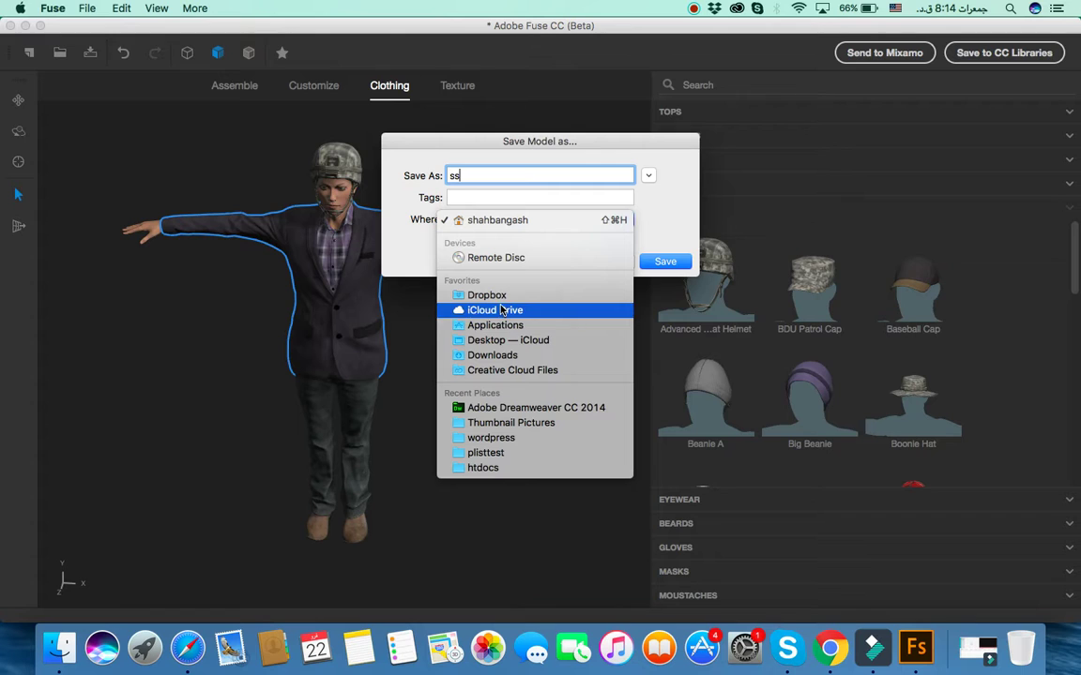
{"action": "left_click", "coordinate": [506, 340]}
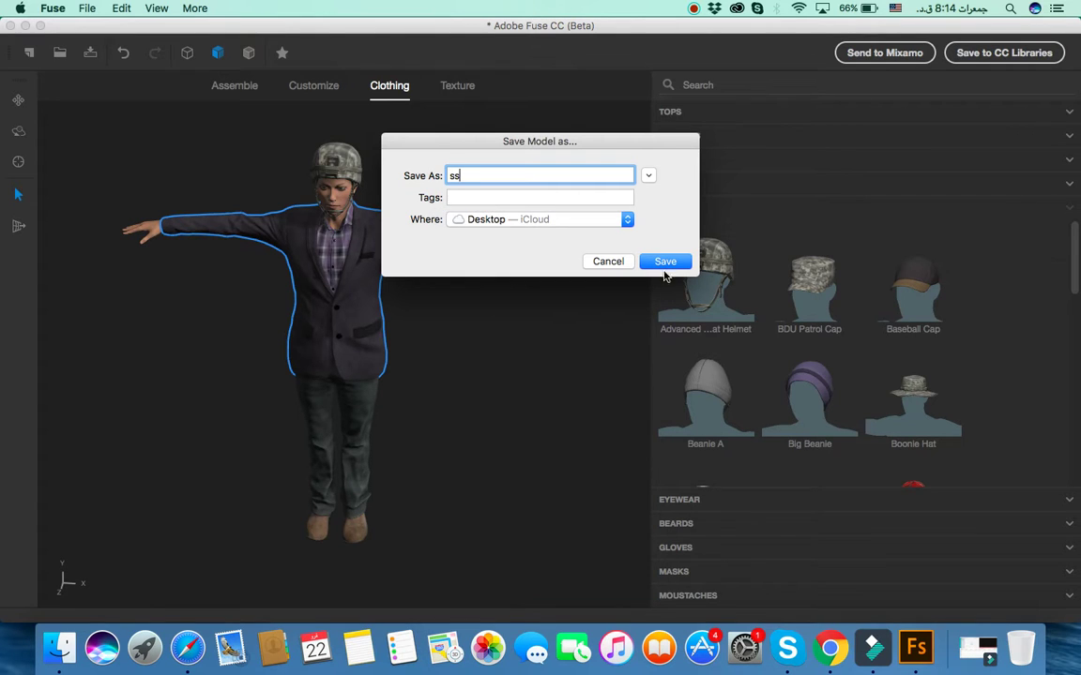
{"action": "left_click", "coordinate": [665, 262]}
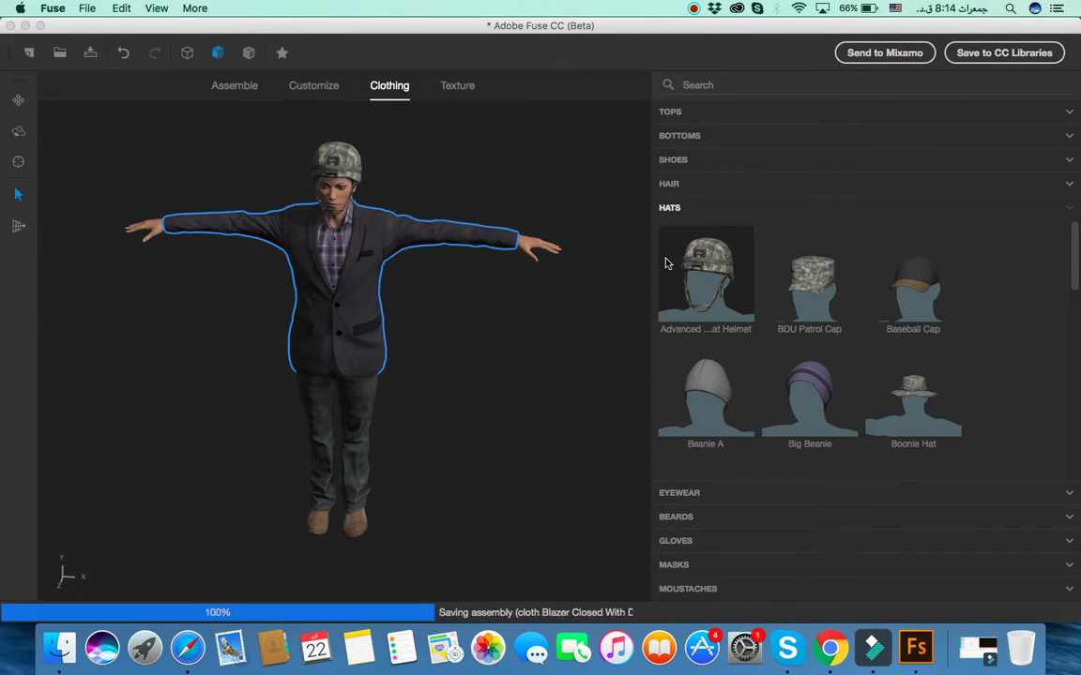
Switch to Chrome with the YouTube channel page
{"action": "left_click", "coordinate": [831, 647]}
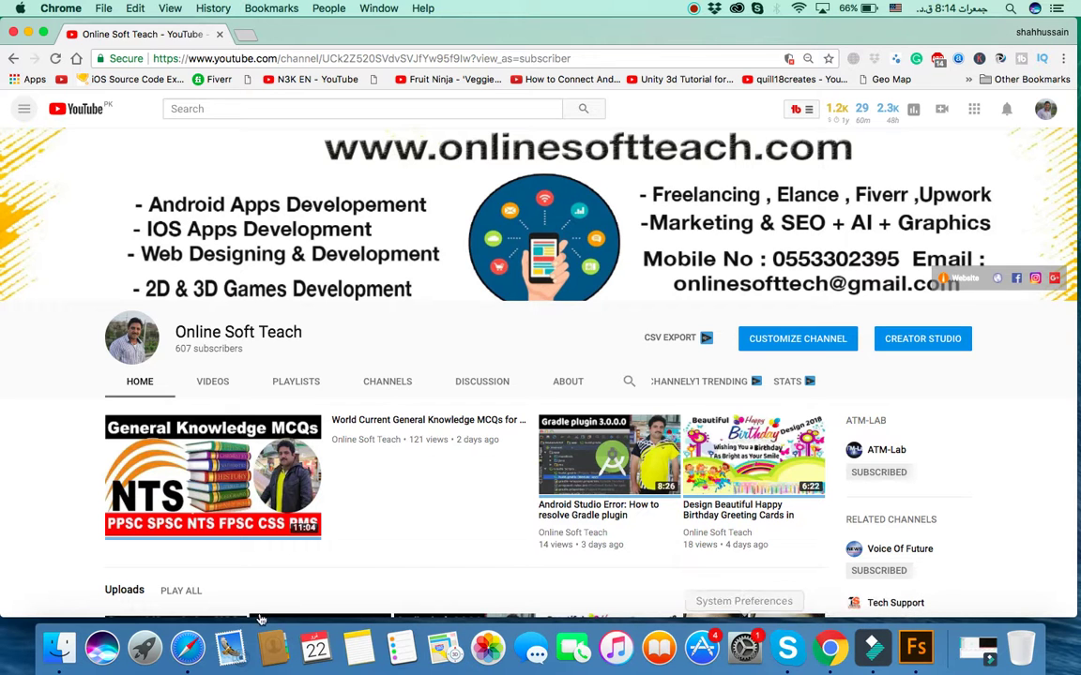
Switch to Safari with Mixamo's animation library and preview the Samba Dancing and Capoeira animations on the XBot character
{"action": "left_click", "coordinate": [187, 648]}
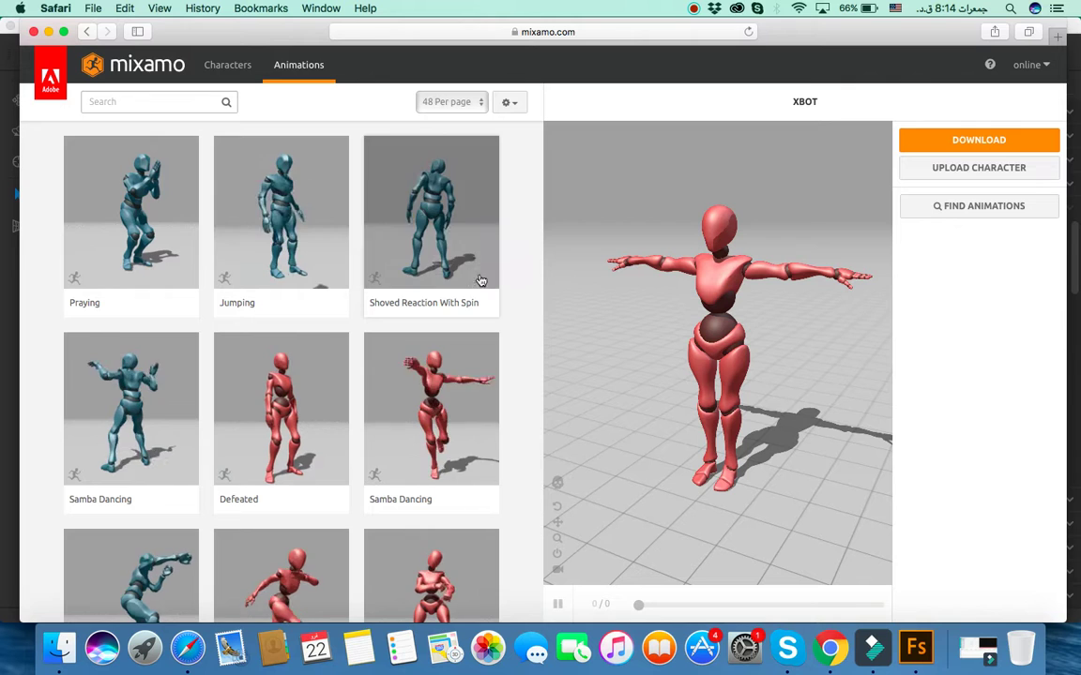
{"action": "scroll", "coordinate": [441, 484], "scroll_direction": "down", "scroll_amount": 2}
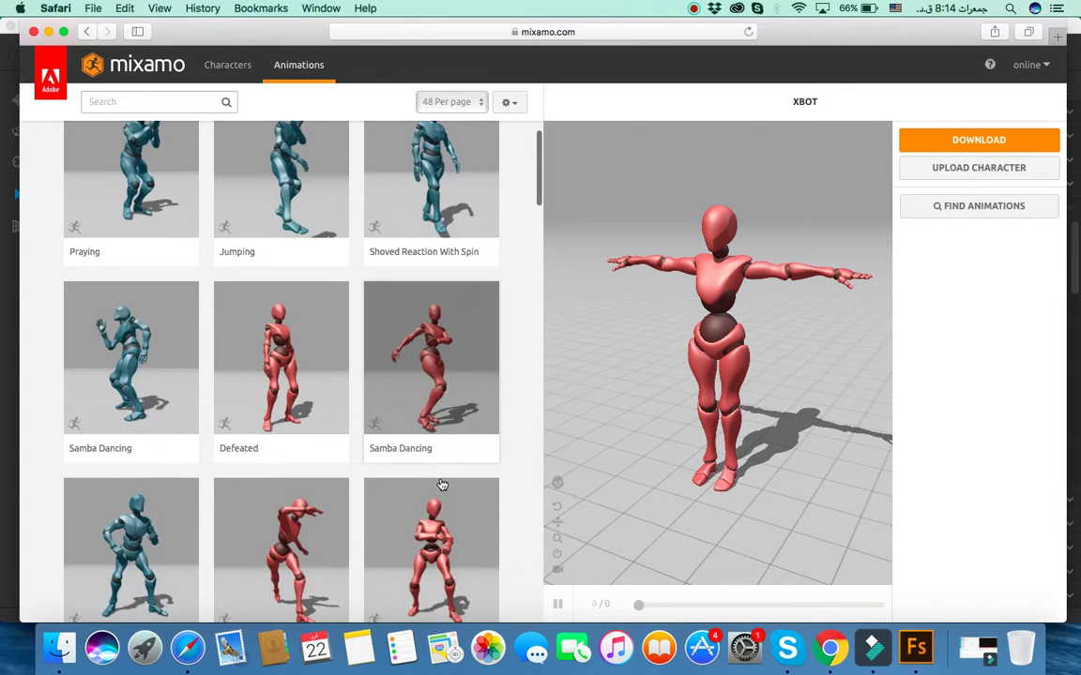
{"action": "left_click", "coordinate": [433, 343]}
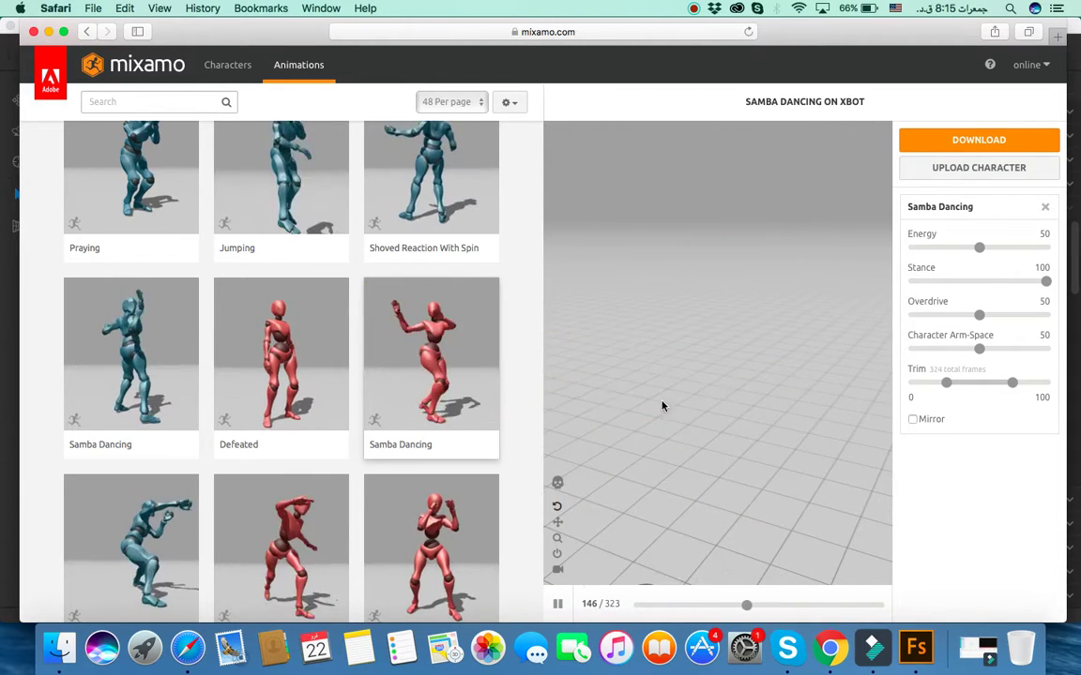
{"action": "left_click", "coordinate": [277, 518]}
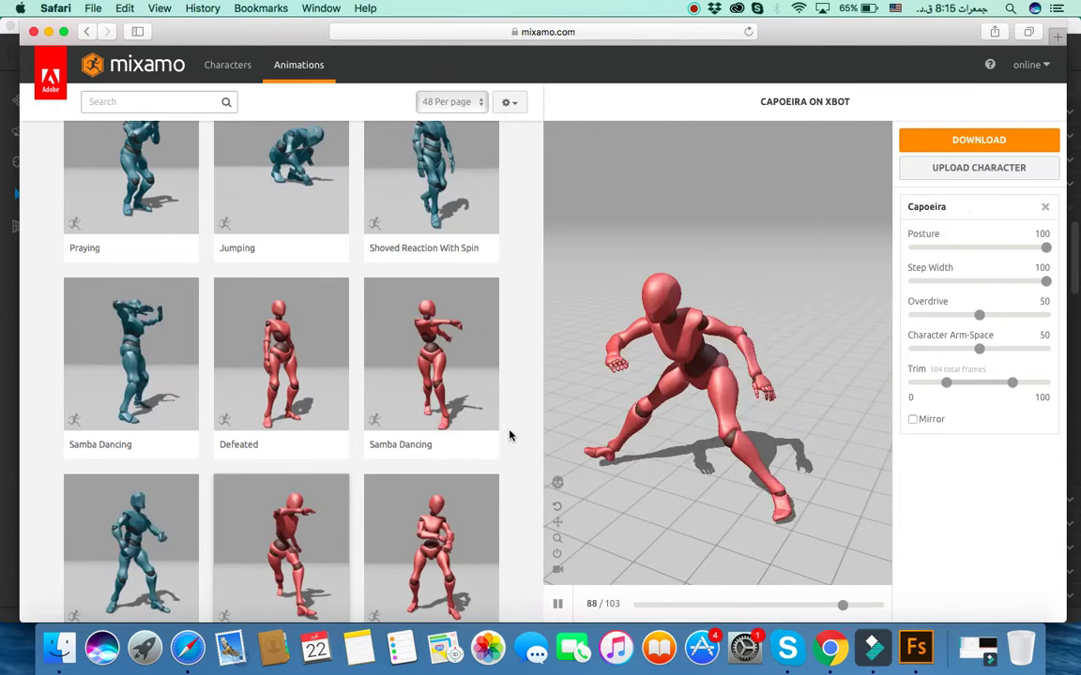
Browse further through the animation library and preview the Hit Reaction animation featuring the armoured soldier on XBot
{"action": "scroll", "coordinate": [380, 448], "scroll_direction": "down", "scroll_amount": 3}
{"action": "scroll", "coordinate": [382, 448], "scroll_direction": "down", "scroll_amount": 15}
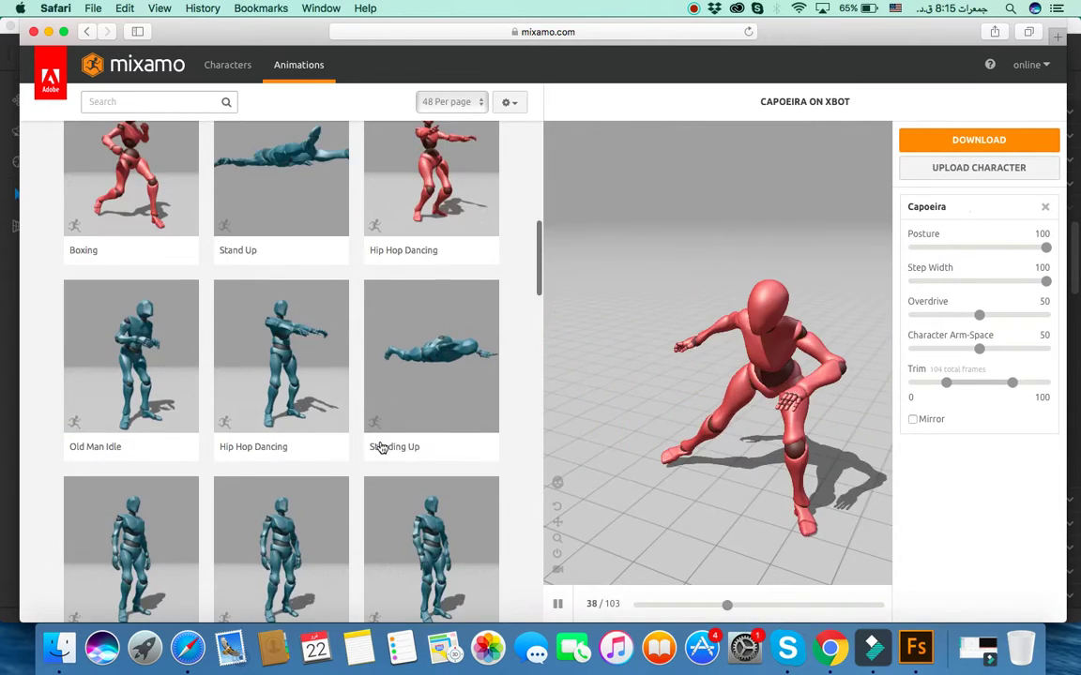
{"action": "scroll", "coordinate": [381, 448], "scroll_direction": "down", "scroll_amount": 5}
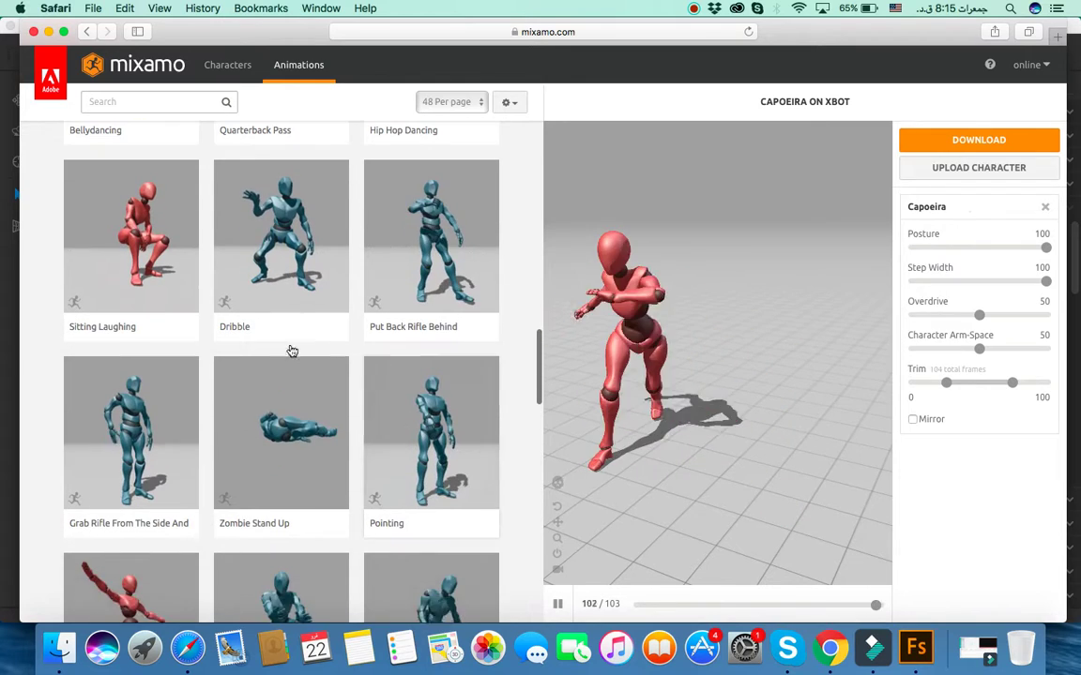
{"action": "scroll", "coordinate": [244, 454], "scroll_direction": "down", "scroll_amount": 5}
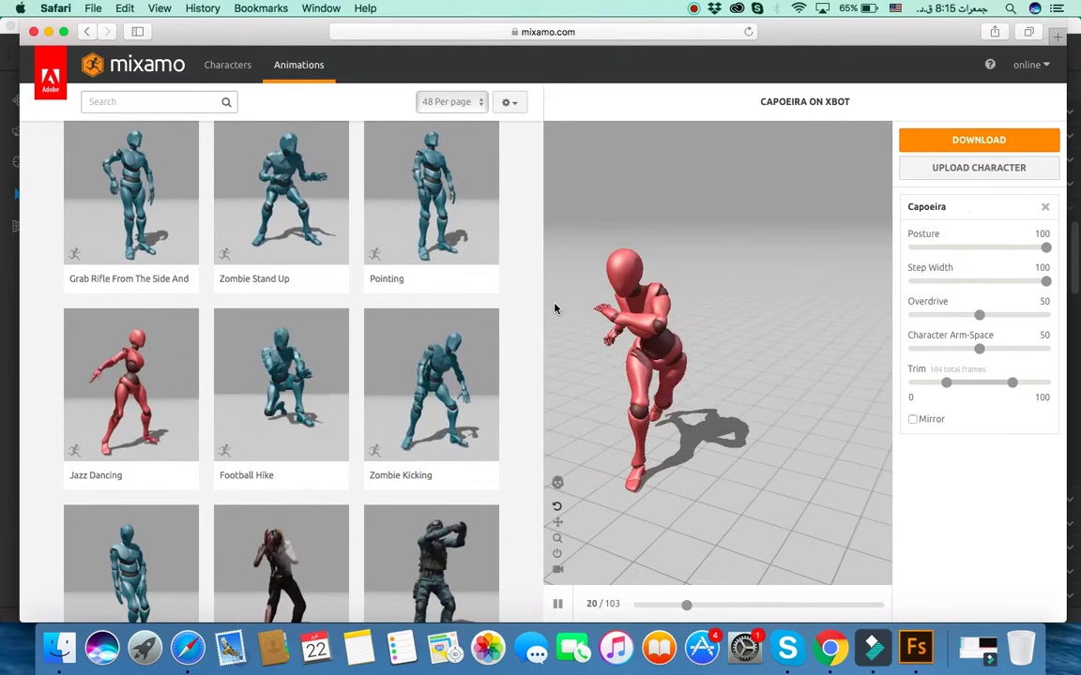
{"action": "scroll", "coordinate": [333, 468], "scroll_direction": "down", "scroll_amount": 1}
{"action": "scroll", "coordinate": [333, 469], "scroll_direction": "down", "scroll_amount": 2}
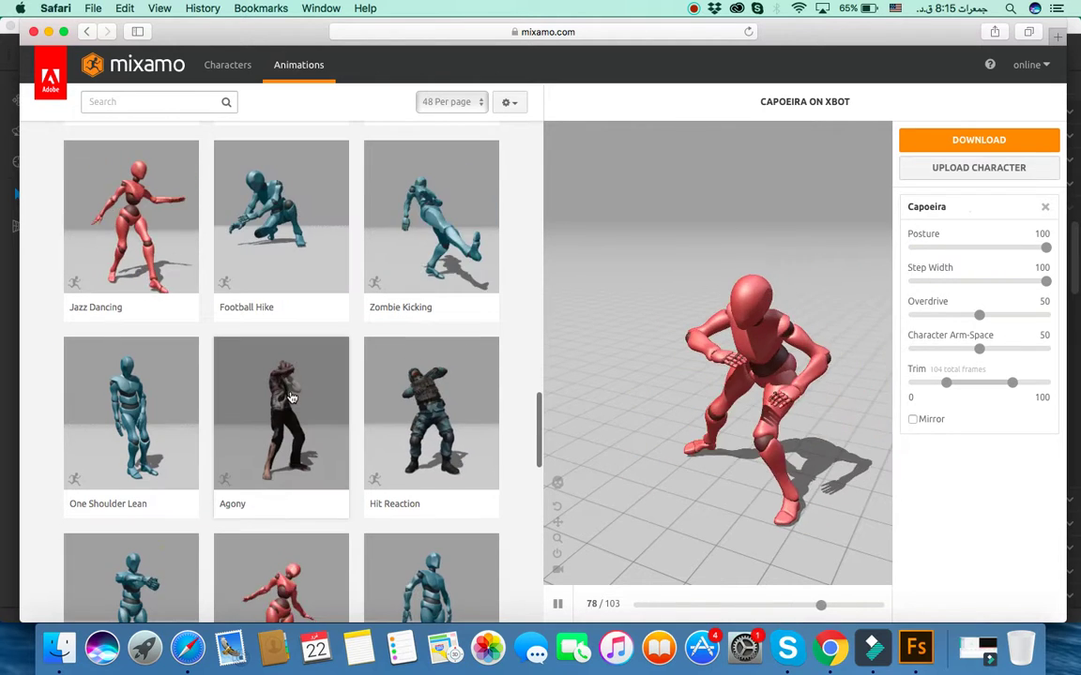
{"action": "left_click", "coordinate": [436, 402]}
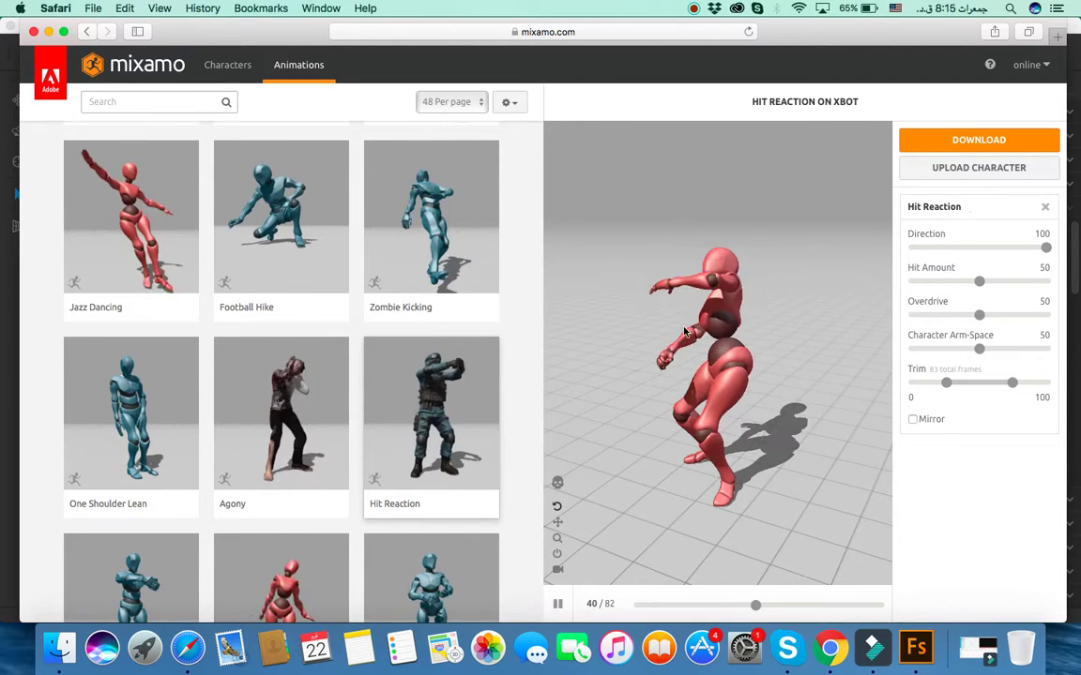
Apply the Jumping animation to XBot and view its download settings, closing them without downloading
{"action": "scroll", "coordinate": [441, 489], "scroll_direction": "down", "scroll_amount": 10}
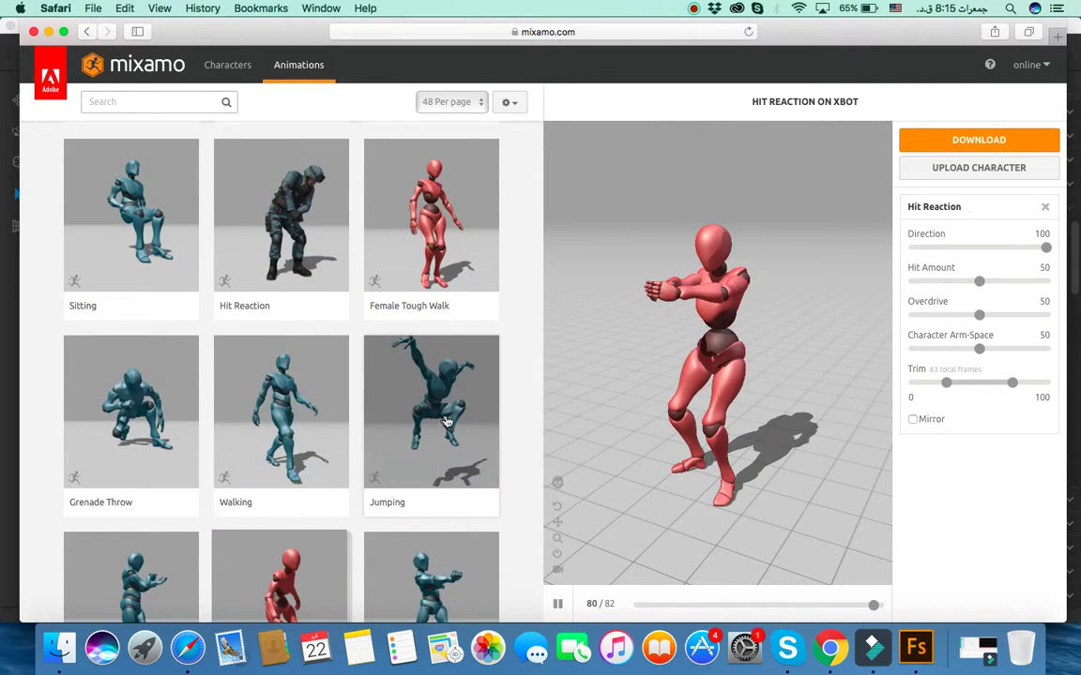
{"action": "left_click", "coordinate": [446, 421]}
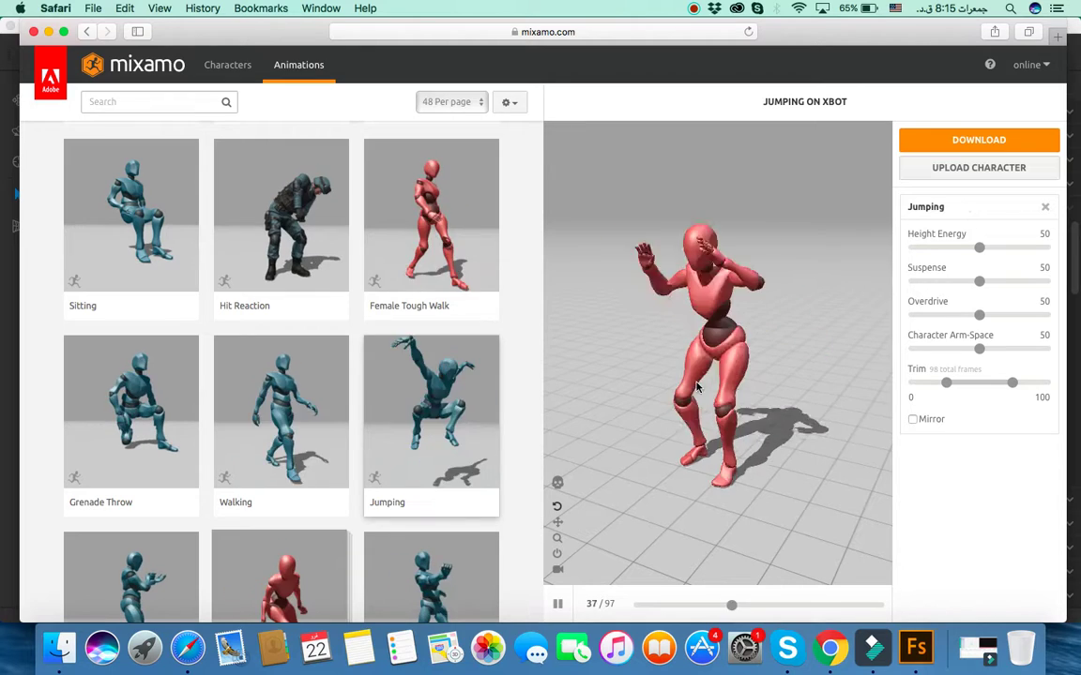
{"action": "left_click", "coordinate": [972, 143]}
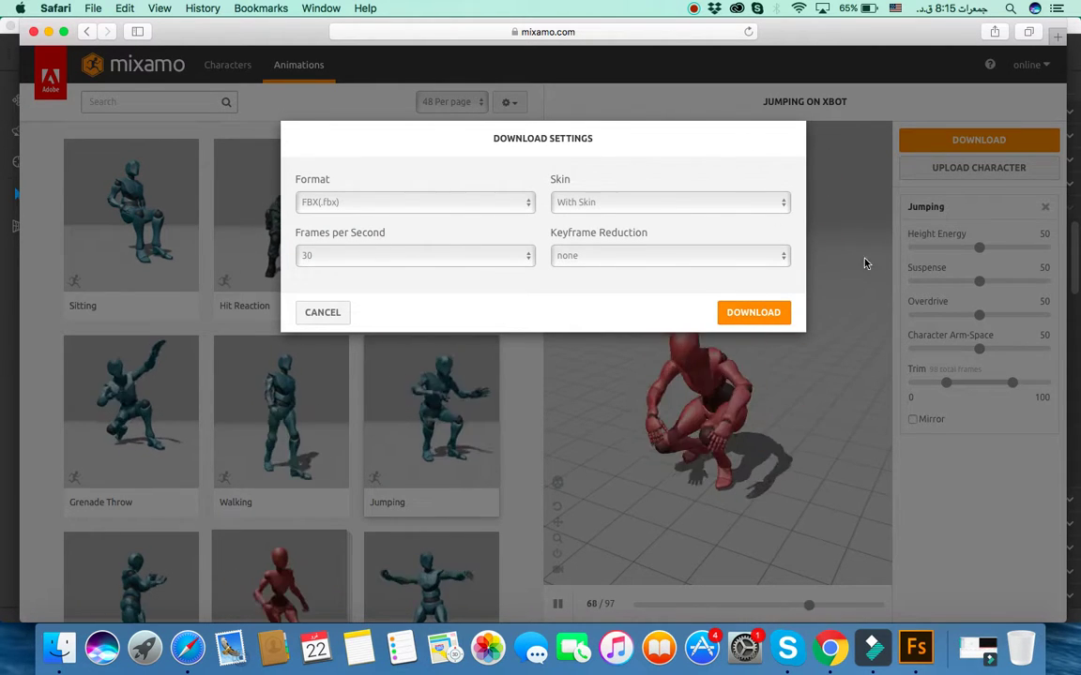
{"action": "left_click", "coordinate": [325, 310]}
Try to upload ss.fuse from the iCloud Desktop folder to Mixamo as a new character, and close the Auto-Rigger
{"action": "left_click", "coordinate": [997, 170]}
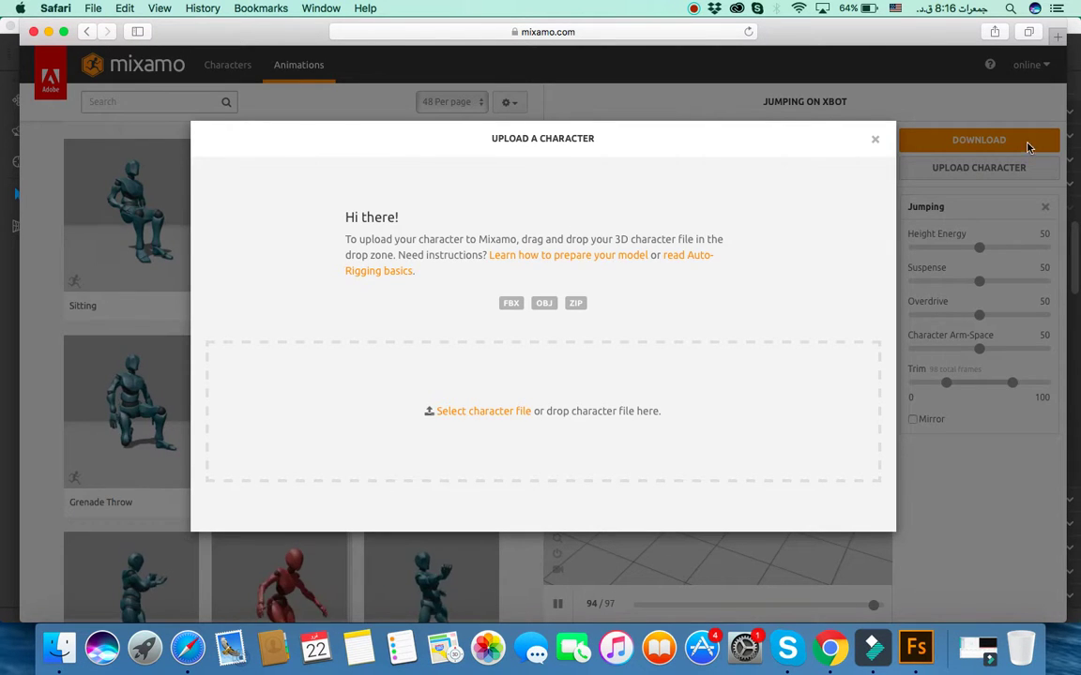
{"action": "left_click", "coordinate": [498, 411]}
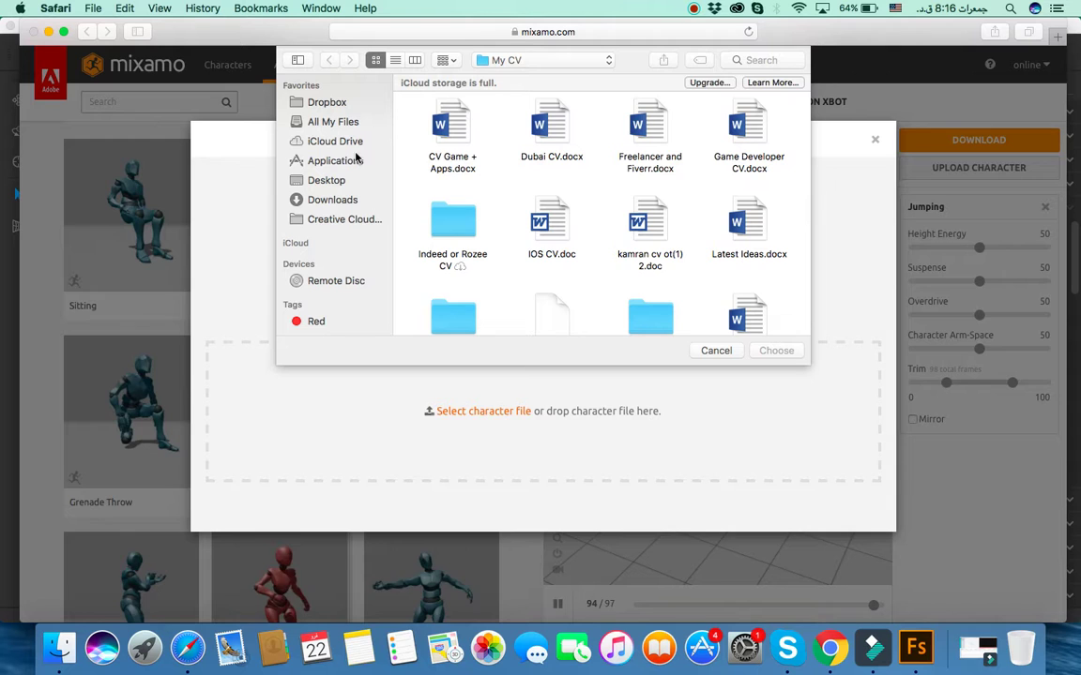
{"action": "left_click", "coordinate": [327, 180]}
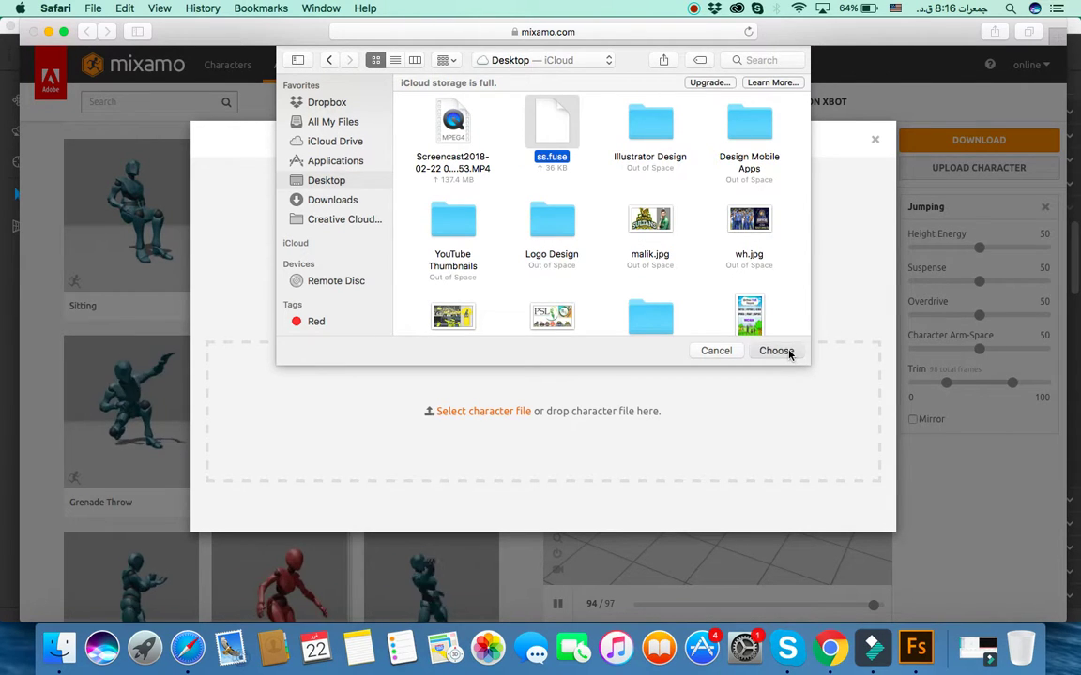
{"action": "left_click", "coordinate": [776, 351]}
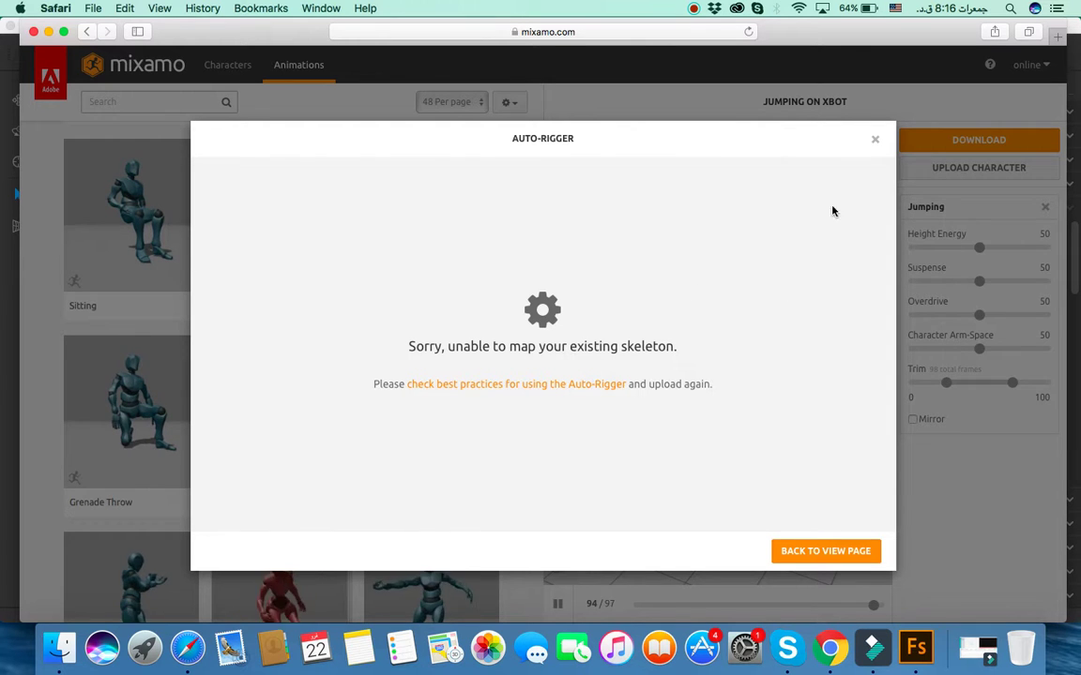
{"action": "left_click", "coordinate": [877, 140]}
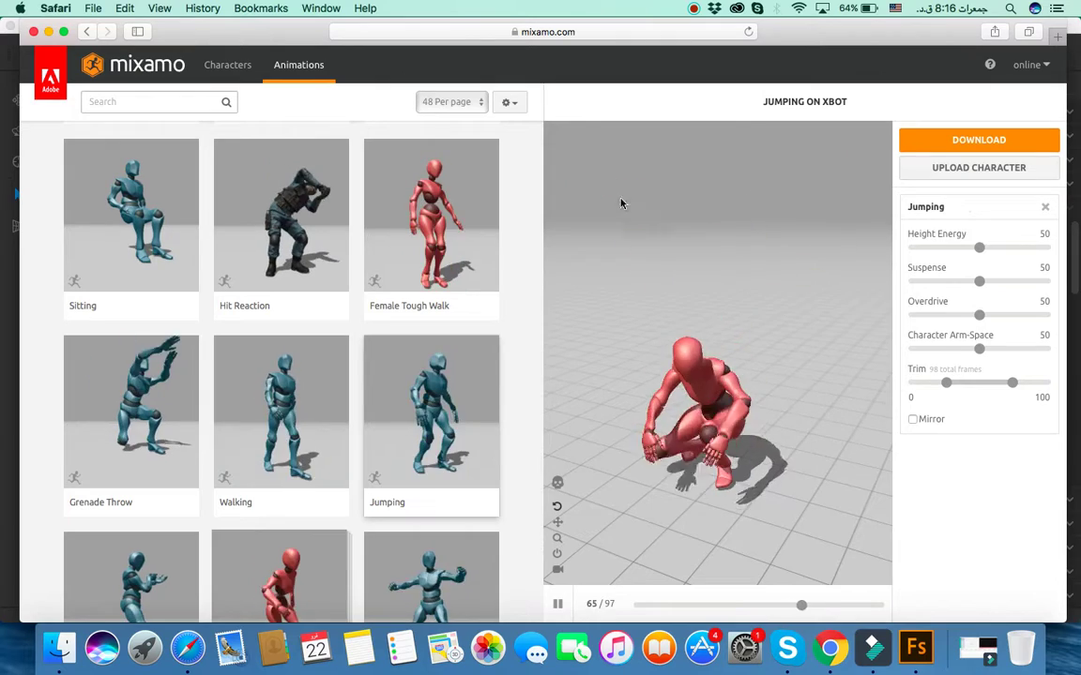
Look through the rest of the animation page and switch back to Chrome with the Online Soft Teach YouTube channel
{"action": "scroll", "coordinate": [292, 403], "scroll_direction": "down", "scroll_amount": 8}
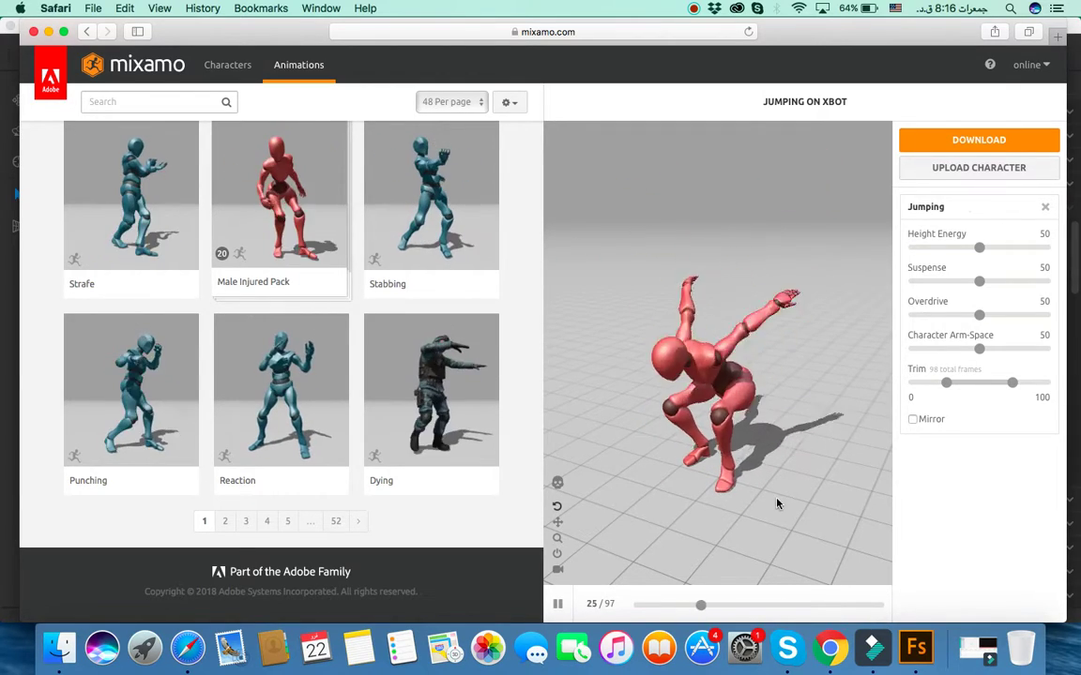
{"action": "left_click", "coordinate": [831, 643]}
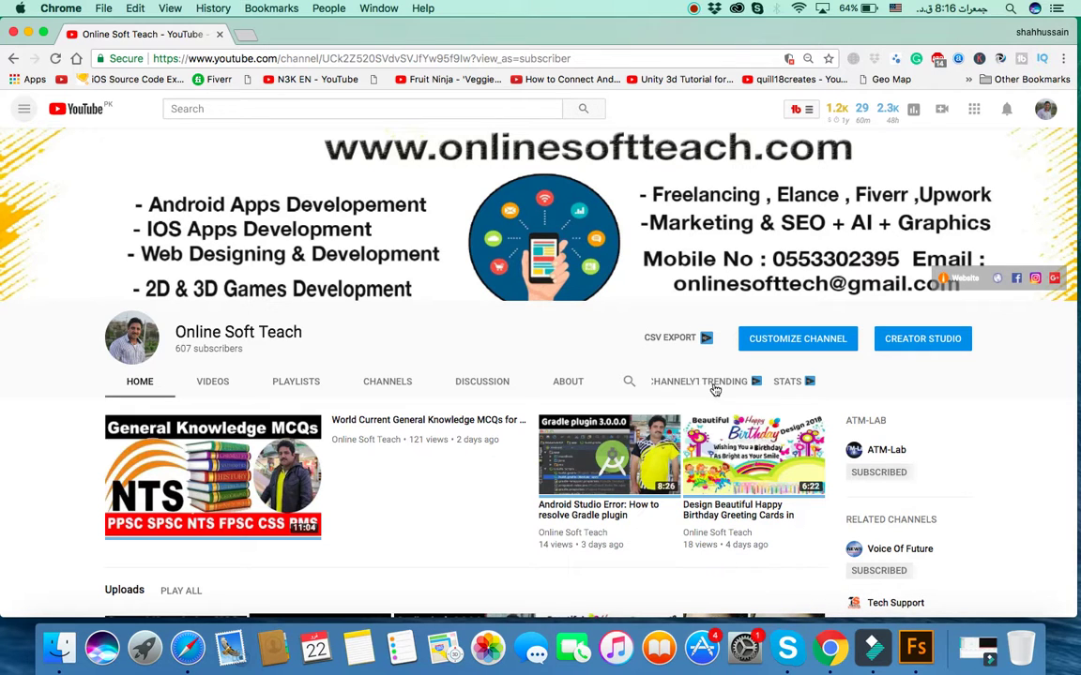